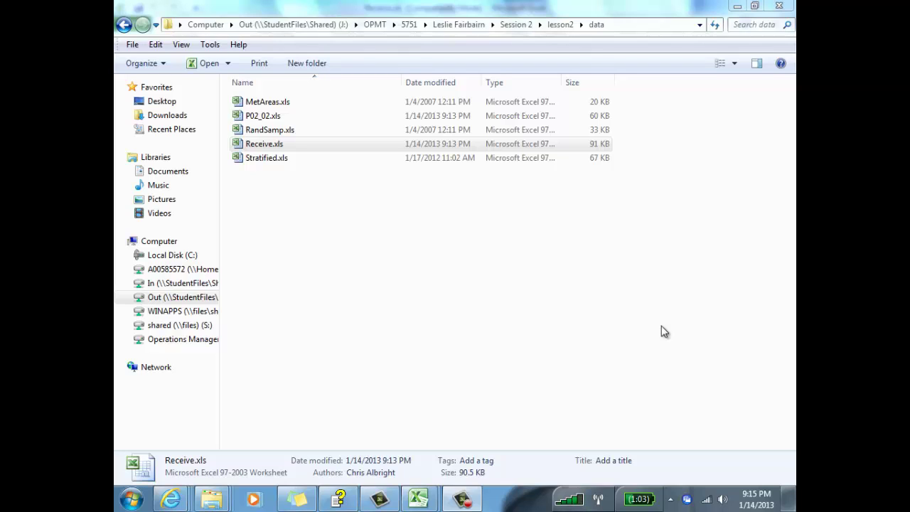
- Browse from the instructor's course folder through Session 2 and lesson2 to the data folder and select Receive.xls
{"action": "left_click", "coordinate": [445, 30]}
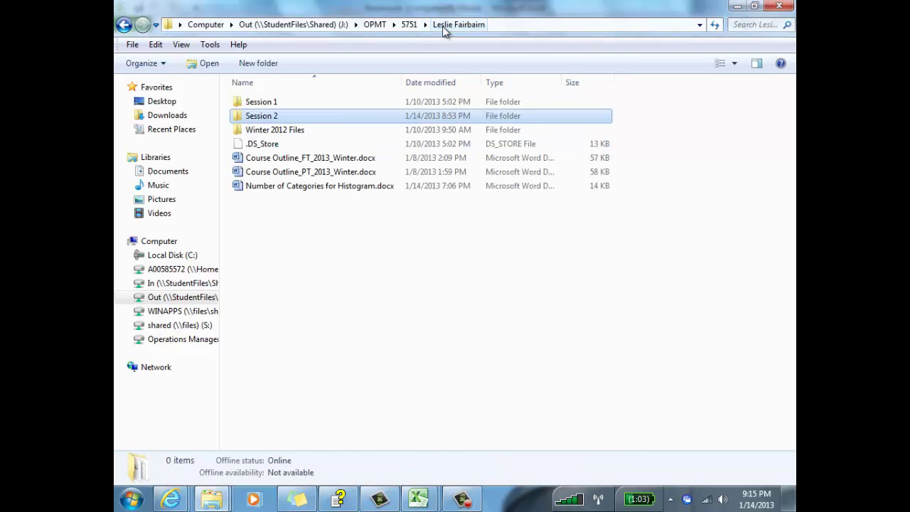
{"action": "double_click", "coordinate": [265, 118]}
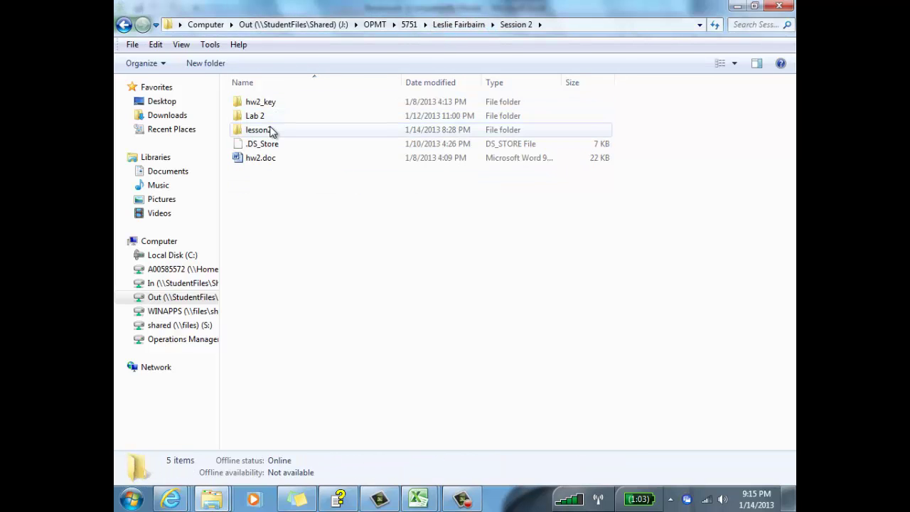
{"action": "double_click", "coordinate": [271, 132]}
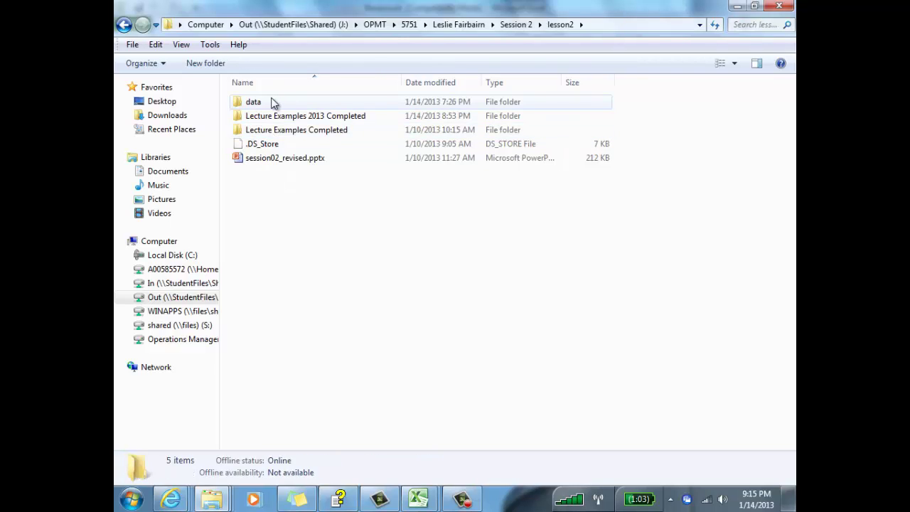
{"action": "double_click", "coordinate": [272, 103]}
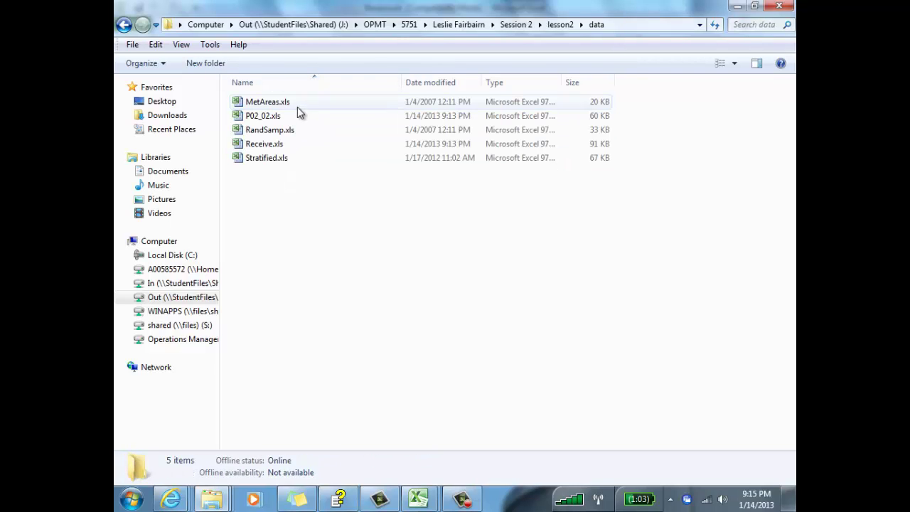
{"action": "left_click", "coordinate": [284, 145]}
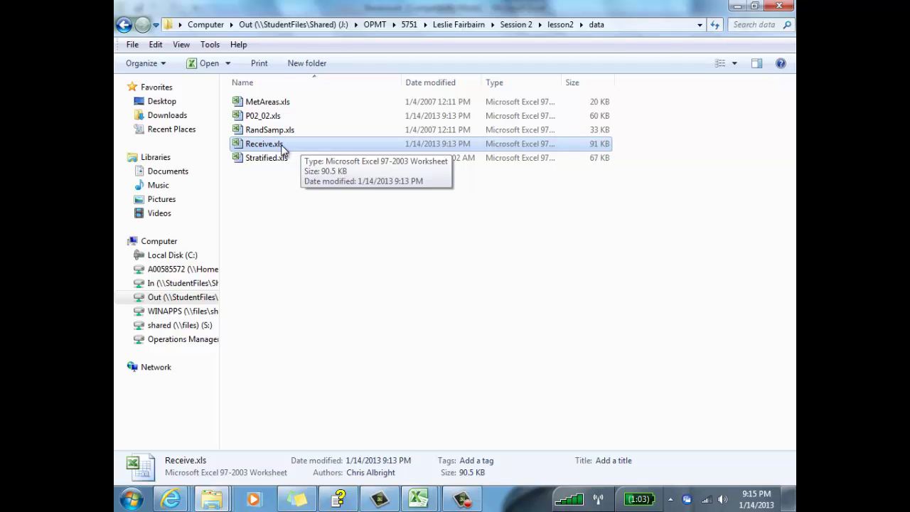
- Switch to the Receive.xls workbook already open in Excel
{"action": "left_click", "coordinate": [418, 499]}
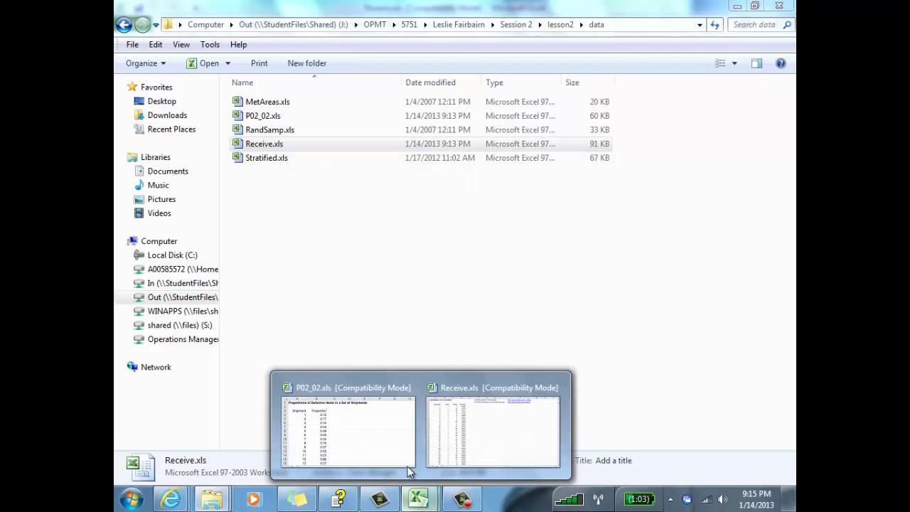
{"action": "left_click", "coordinate": [509, 443]}
{"action": "left_click", "coordinate": [437, 306]}
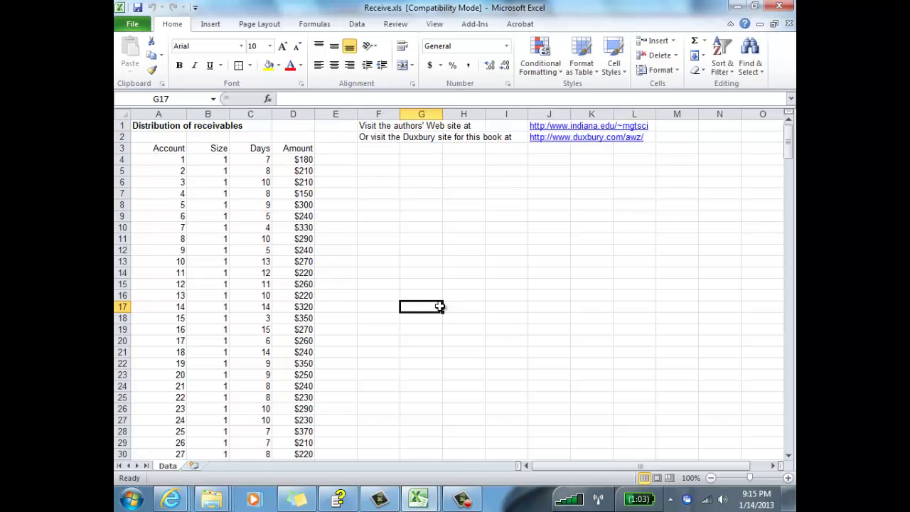
- Examine the Account to Amount column headings and the Size values down the whole list of receivables
{"action": "left_click", "coordinate": [163, 148]}
{"action": "left_click", "coordinate": [299, 149]}
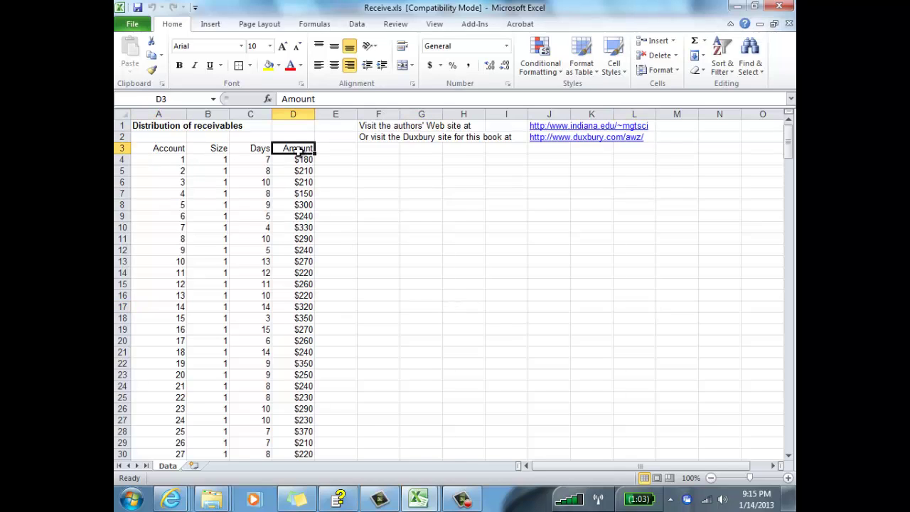
{"action": "left_click", "coordinate": [224, 160]}
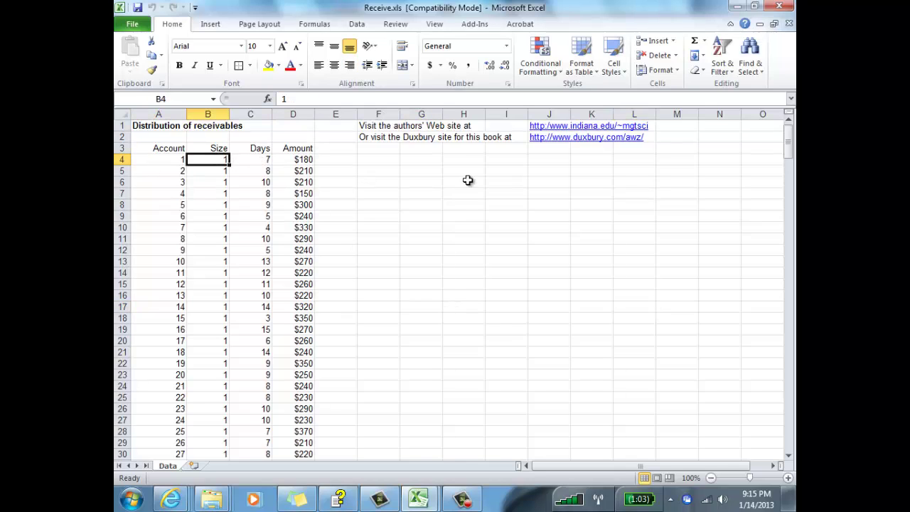
{"action": "left_click_drag", "start_coordinate": [792, 146], "coordinate": [784, 448]}
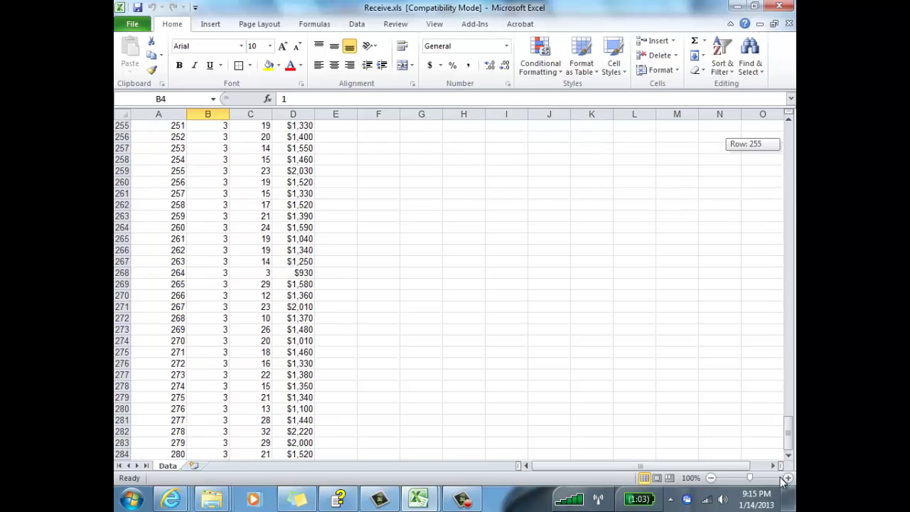
{"action": "left_click_drag", "start_coordinate": [782, 482], "coordinate": [763, 324]}
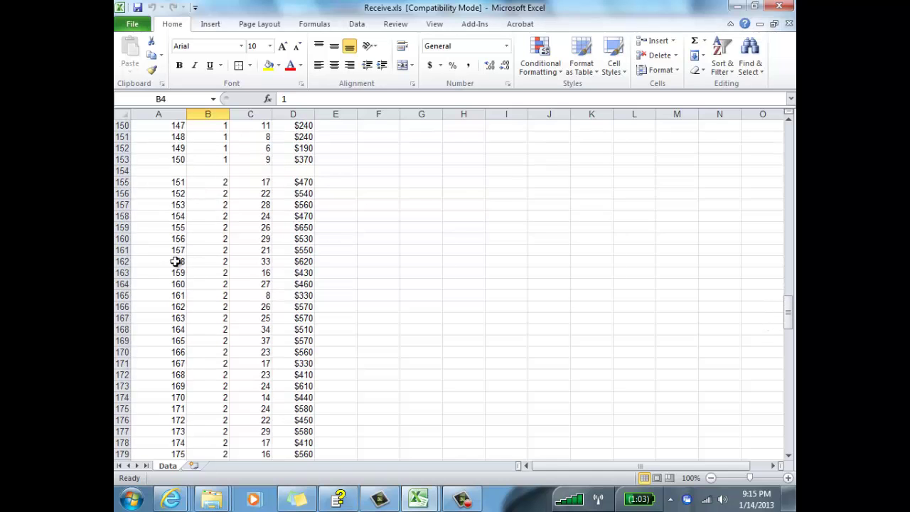
- Examine row 154 and the records around it where the small accounts meet the size 2 accounts
{"action": "left_click", "coordinate": [167, 172]}
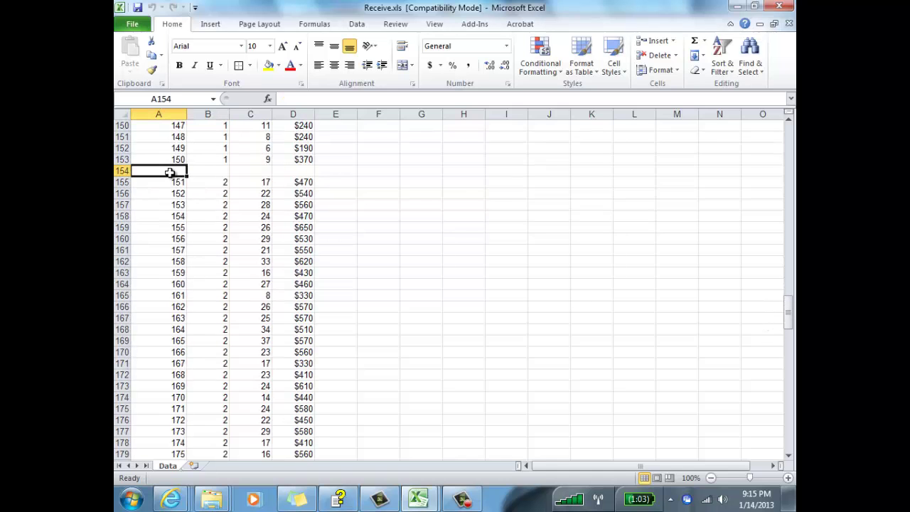
{"action": "left_click", "coordinate": [121, 171]}
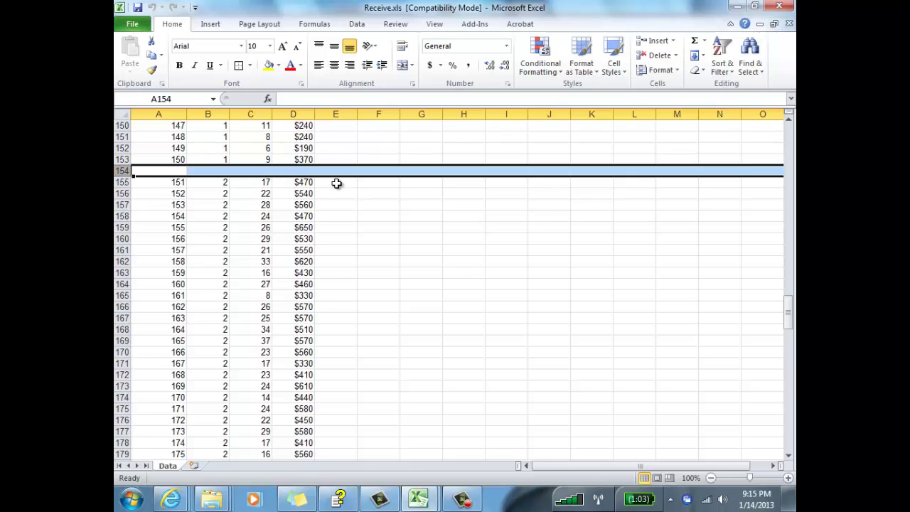
{"action": "left_click", "coordinate": [382, 212]}
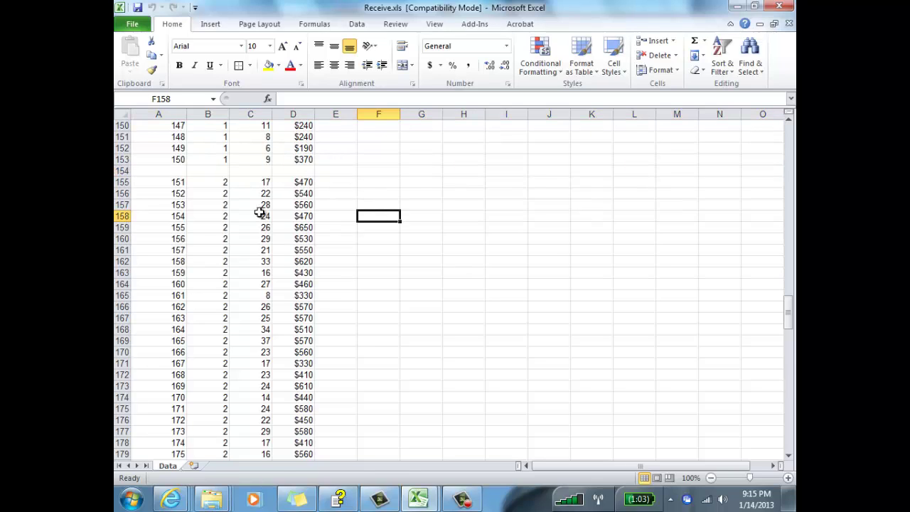
{"action": "left_click", "coordinate": [171, 172]}
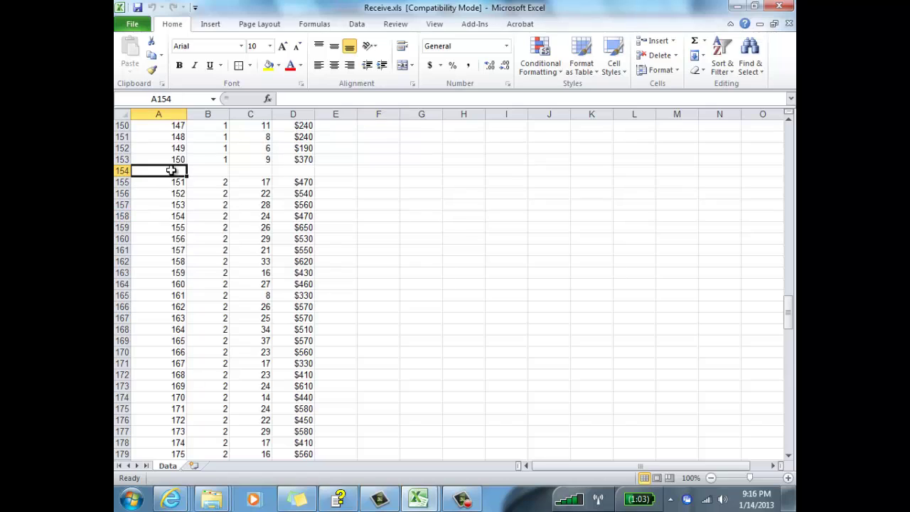
{"action": "left_click", "coordinate": [297, 173]}
{"action": "left_click", "coordinate": [203, 161]}
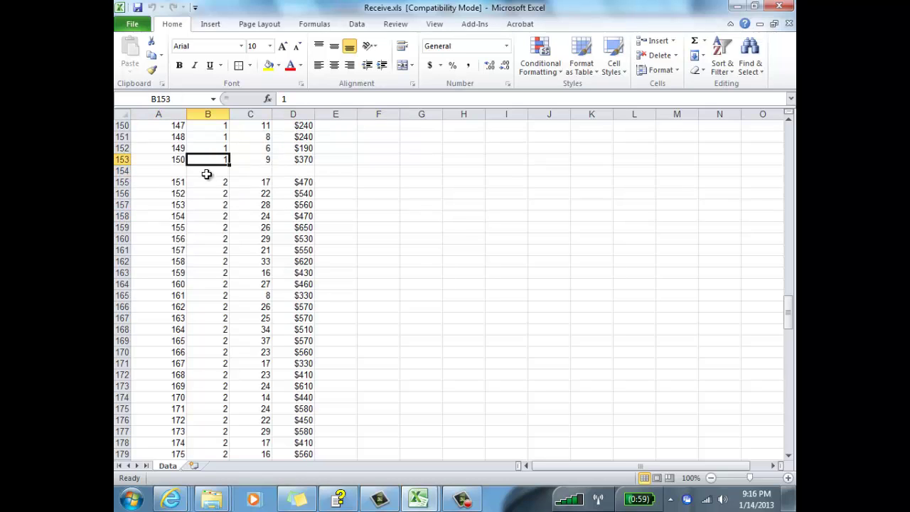
{"action": "left_click", "coordinate": [208, 182]}
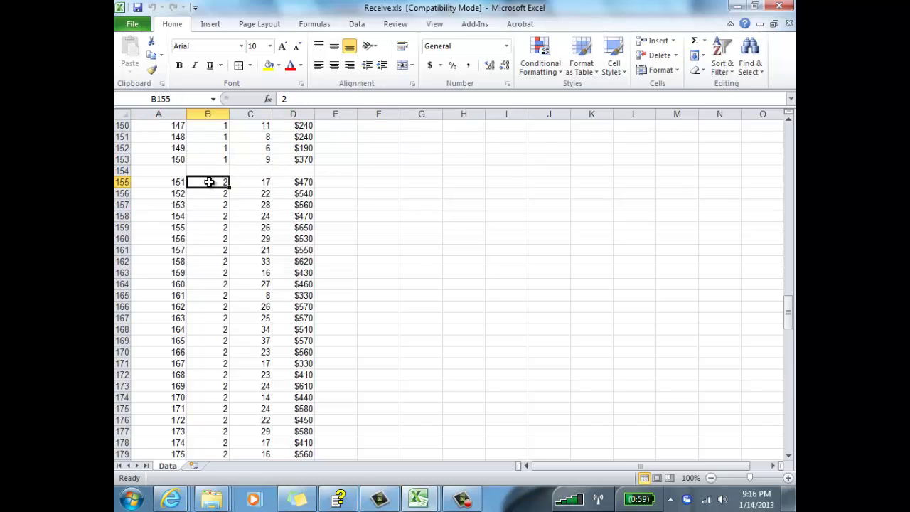
{"action": "left_click", "coordinate": [295, 160]}
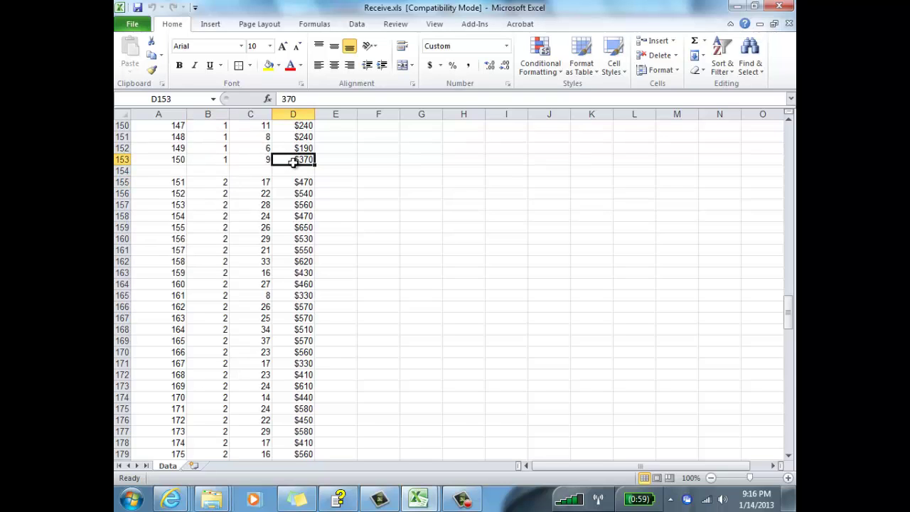
- Enter the note "Take 50 samples of size 15 out of the small accounts" in cell F4
{"action": "scroll", "coordinate": [442, 171], "scroll_direction": "up", "scroll_amount": 13}
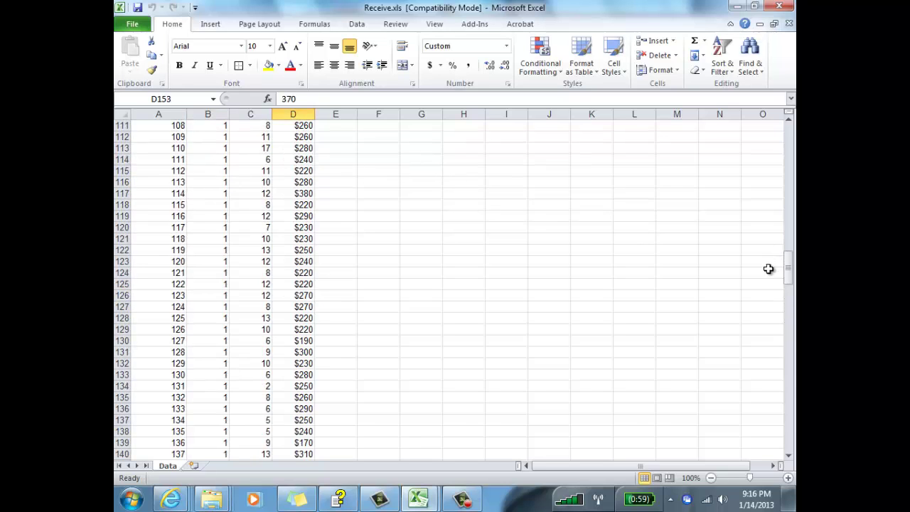
{"action": "left_click_drag", "start_coordinate": [789, 265], "coordinate": [788, 125]}
{"action": "left_click", "coordinate": [693, 192]}
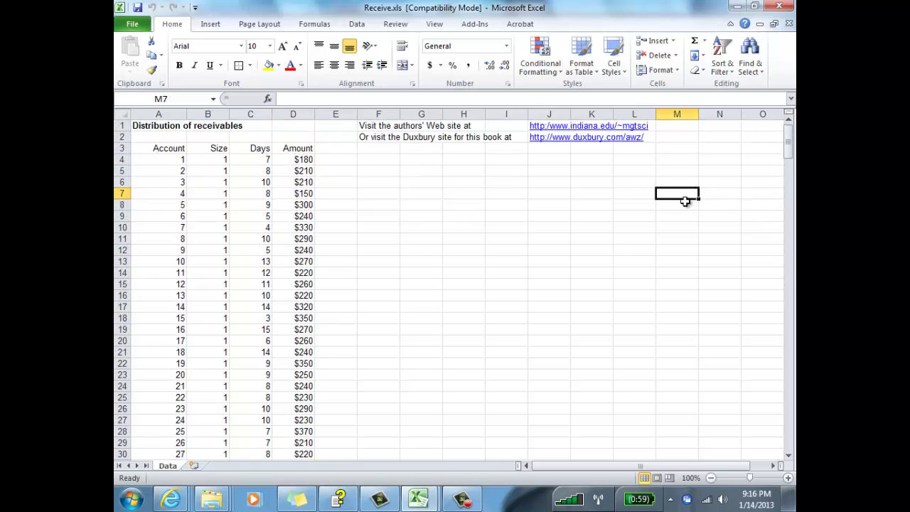
{"action": "left_click", "coordinate": [377, 159]}
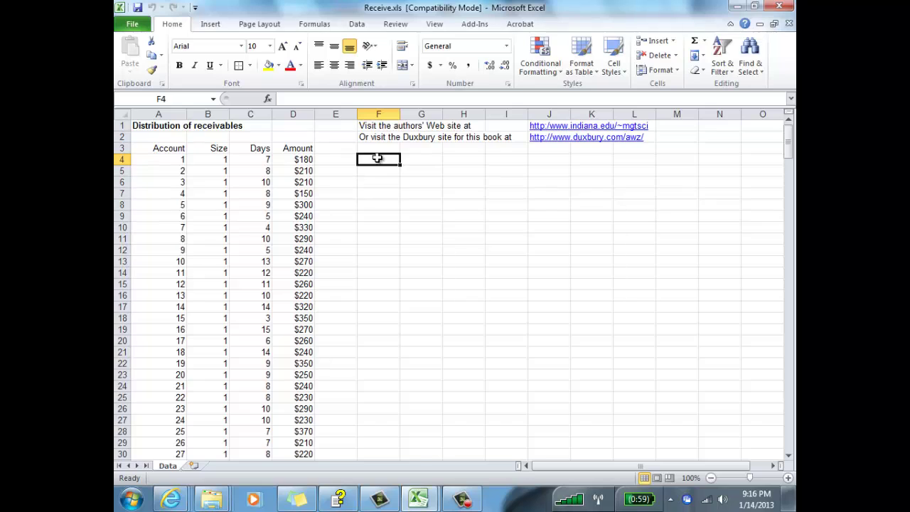
{"action": "type", "text": "Take 50 samples of size 15 out"}
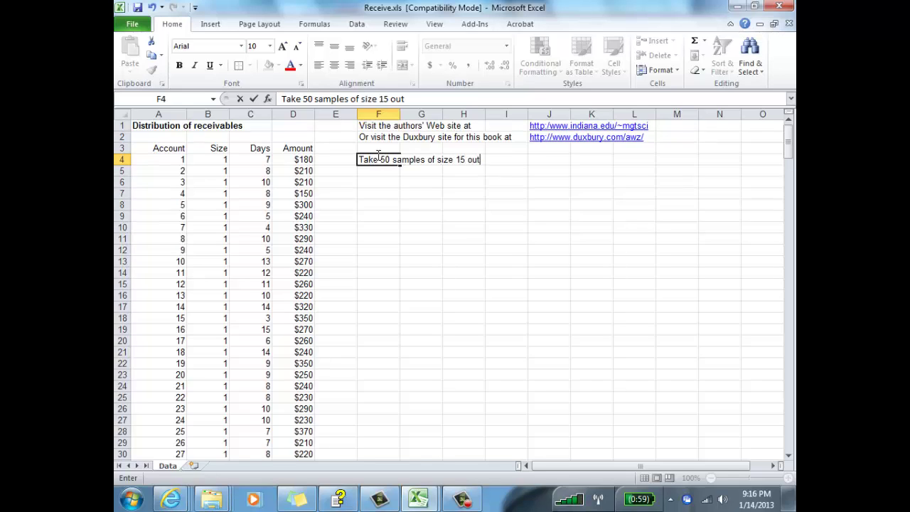
{"action": "type", "text": " of the a"}
{"action": "type", "text": "mall accounts"}
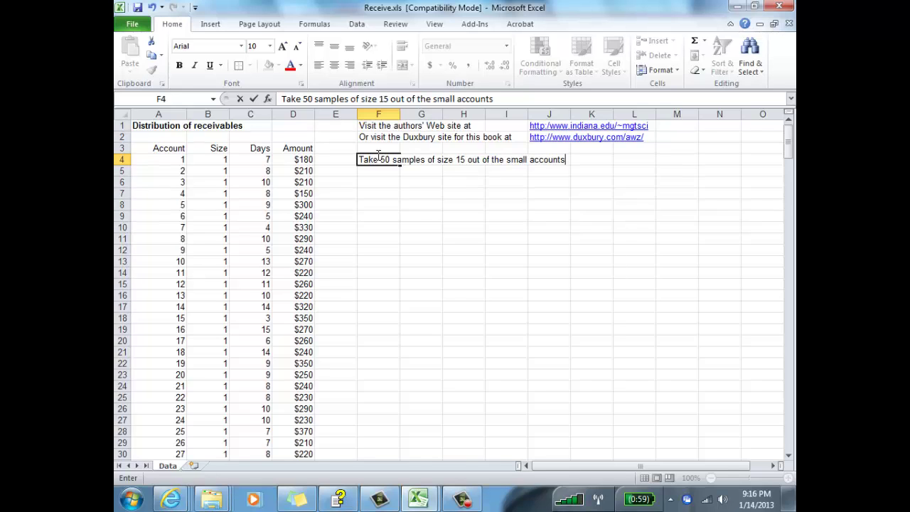
{"action": "key", "text": "Return"}
{"action": "key", "text": "Return"}
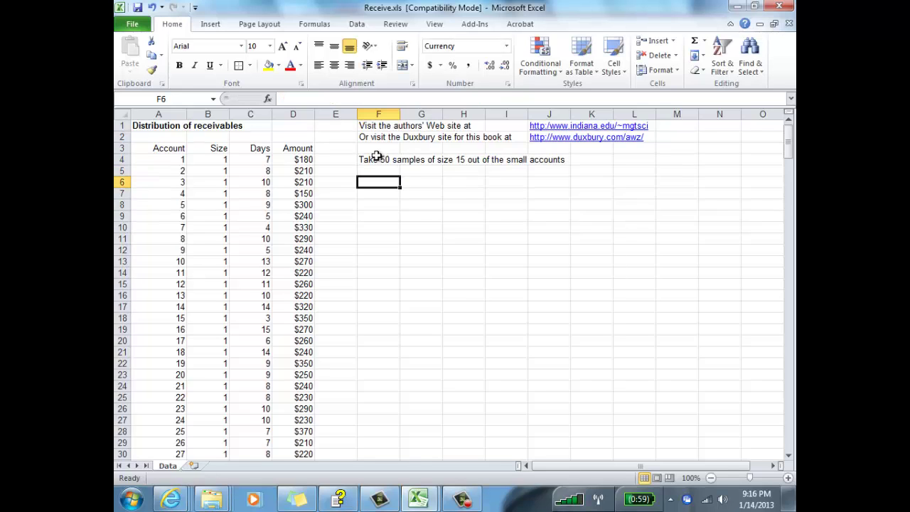
- Format the sampling note in F4 with a 12-point font size and red text
{"action": "left_click", "coordinate": [376, 157]}
{"action": "left_click", "coordinate": [270, 45]}
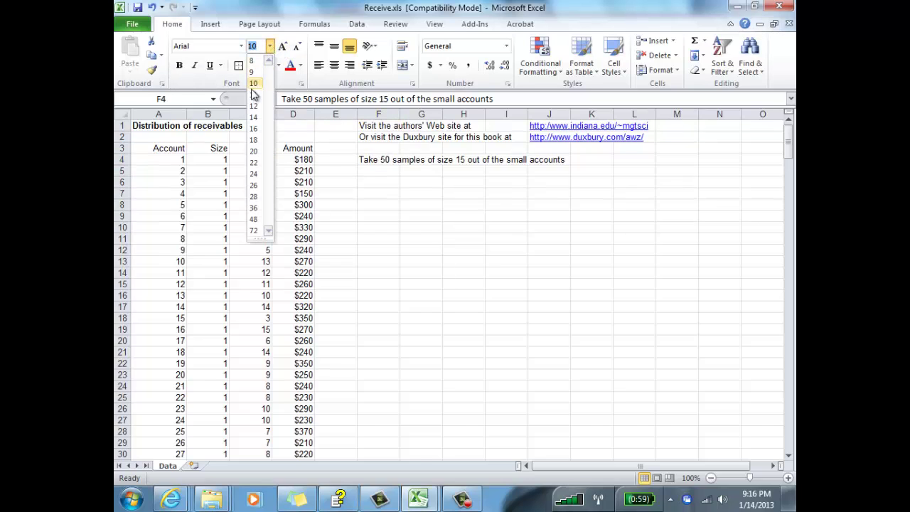
{"action": "left_click", "coordinate": [254, 106]}
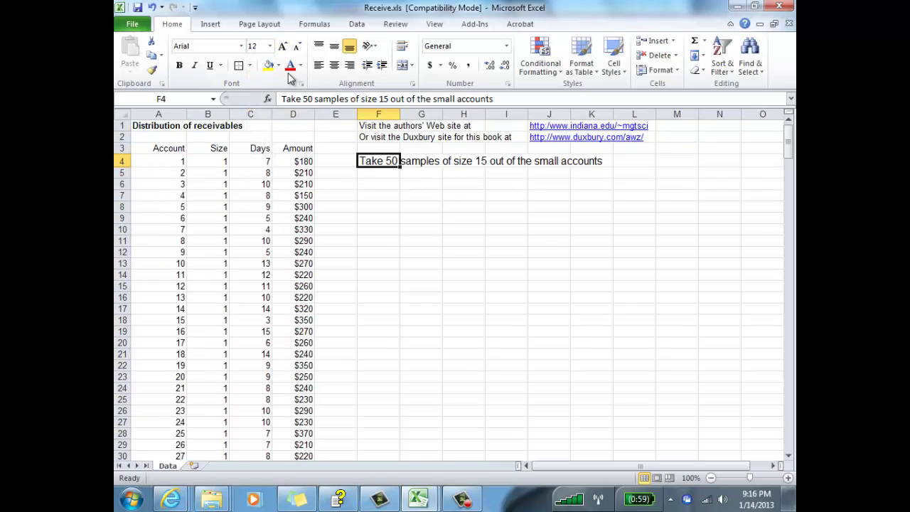
{"action": "left_click", "coordinate": [290, 65]}
{"action": "left_click", "coordinate": [542, 284]}
{"action": "left_click", "coordinate": [384, 187]}
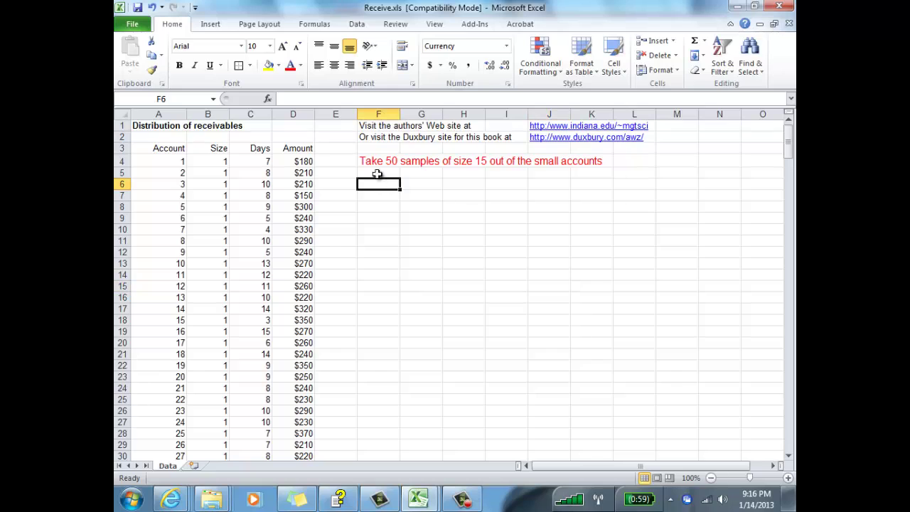
- Start StatPro's Generate Random Samples procedure with the headings and small accounts in A3:D153 as the data range
{"action": "left_click", "coordinate": [474, 25]}
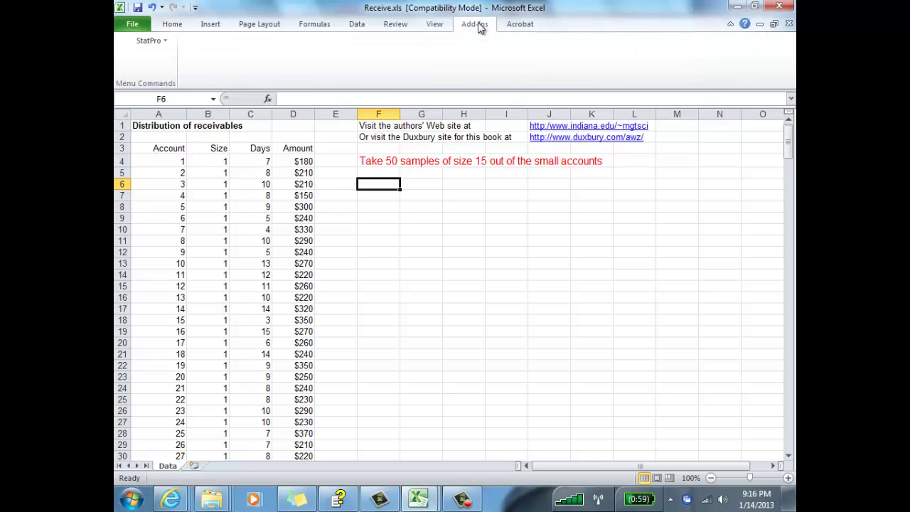
{"action": "left_click", "coordinate": [145, 41]}
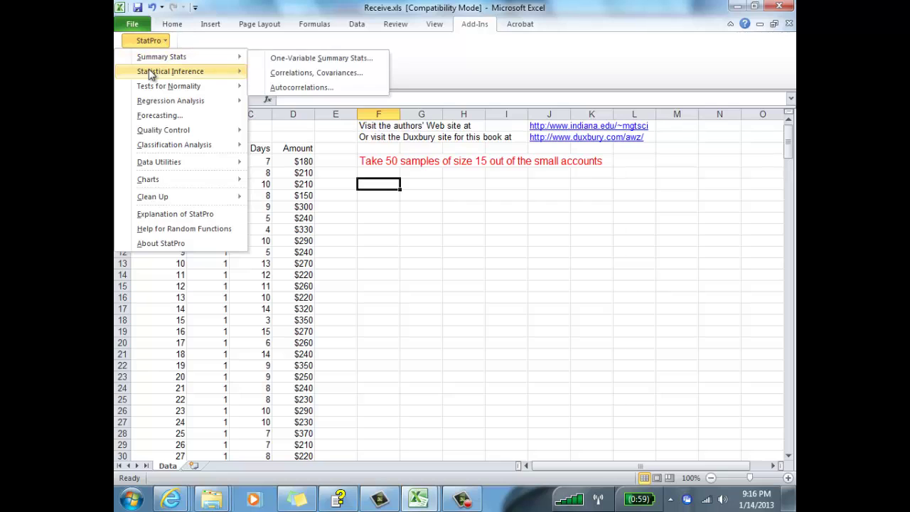
{"action": "mouse_move", "coordinate": [150, 74]}
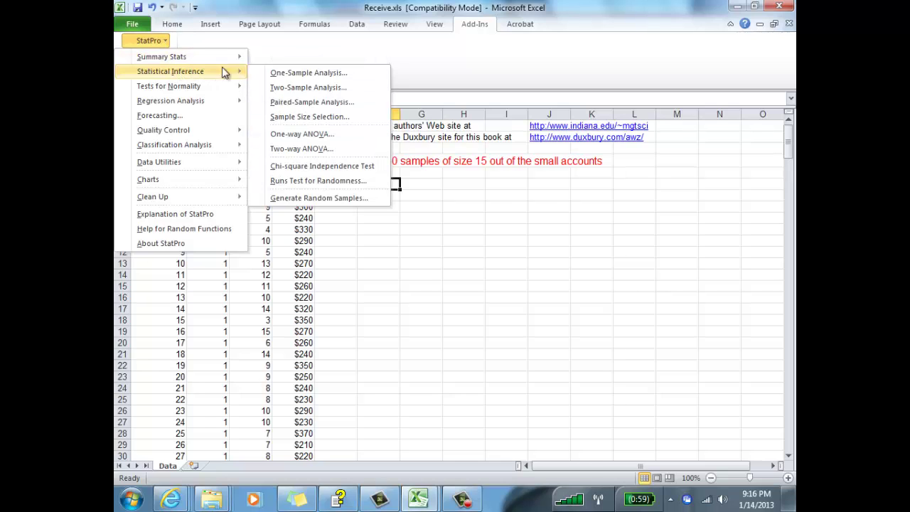
{"action": "left_click", "coordinate": [329, 203]}
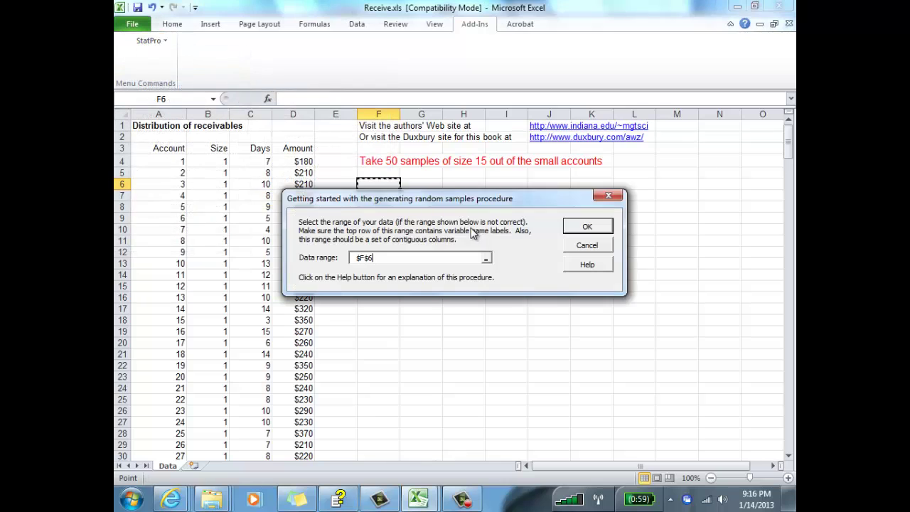
{"action": "left_click", "coordinate": [157, 147]}
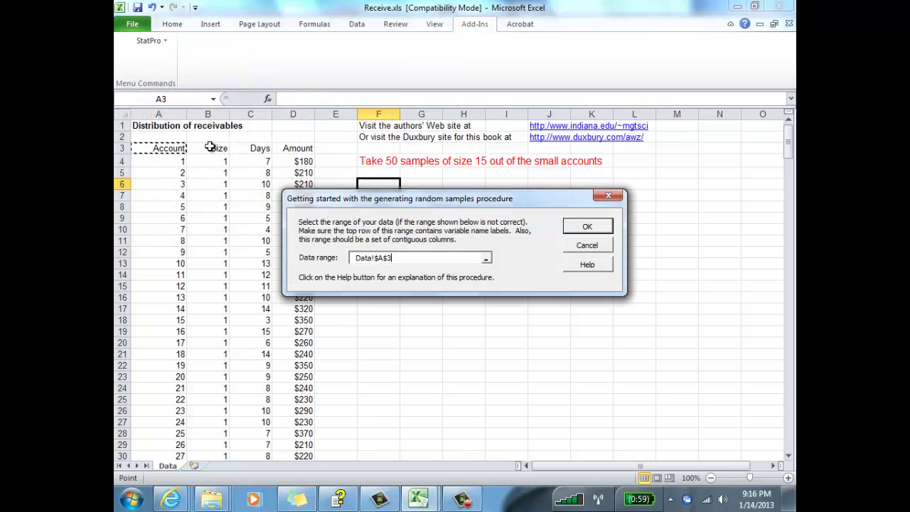
{"action": "key", "text": "shift+Right"}
{"action": "key", "text": "shift+Right"}
{"action": "key", "text": "shift+Right"}
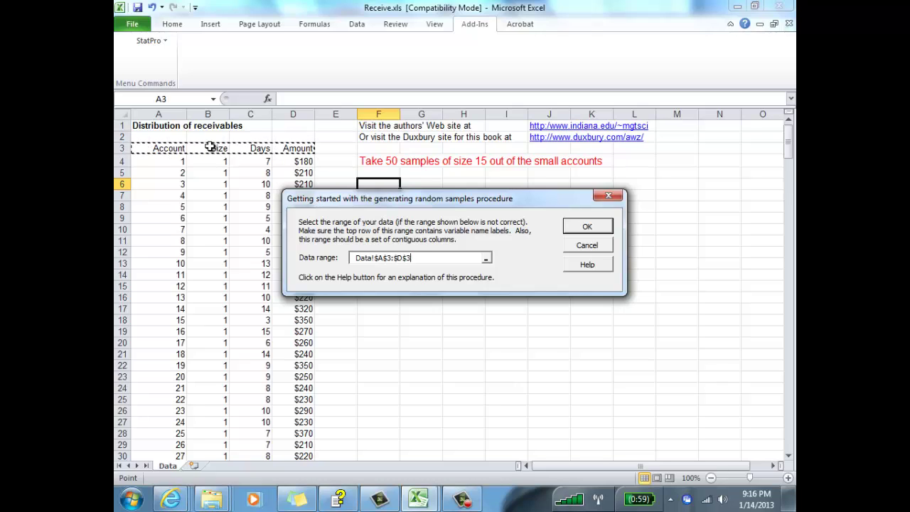
{"action": "key", "text": "ctrl+shift+Down"}
{"action": "scroll", "coordinate": [268, 300], "scroll_direction": "down", "scroll_amount": 1}
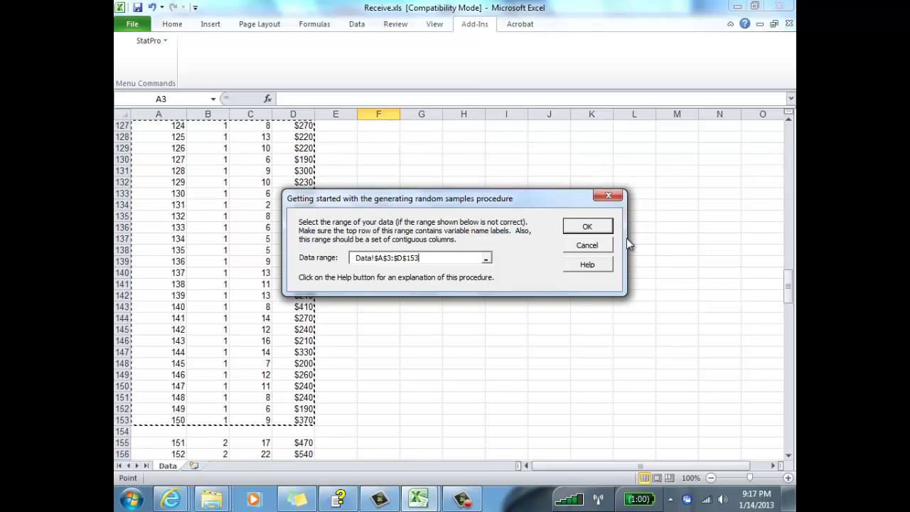
{"action": "left_click", "coordinate": [589, 227]}
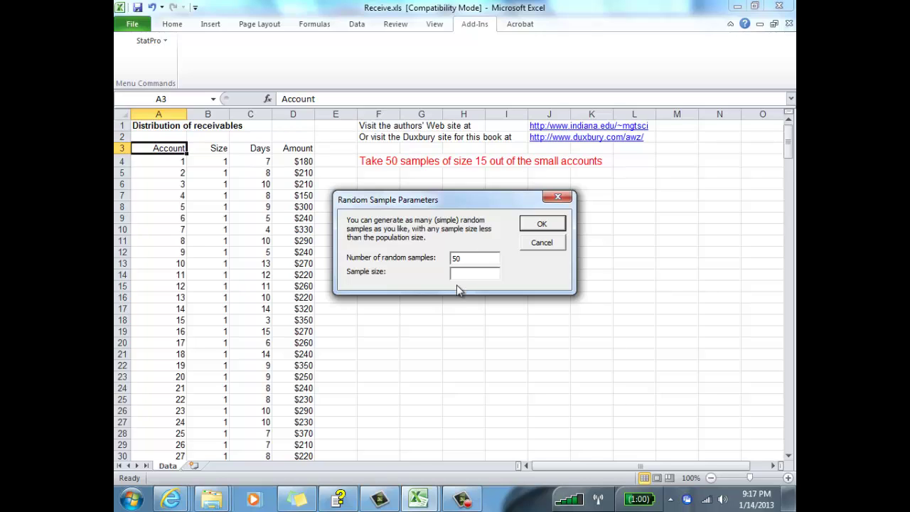
- Generate 50 random samples with a sample size of 15, placing the results starting in cell F5
{"action": "left_click", "coordinate": [458, 275]}
{"action": "left_click", "coordinate": [542, 225]}
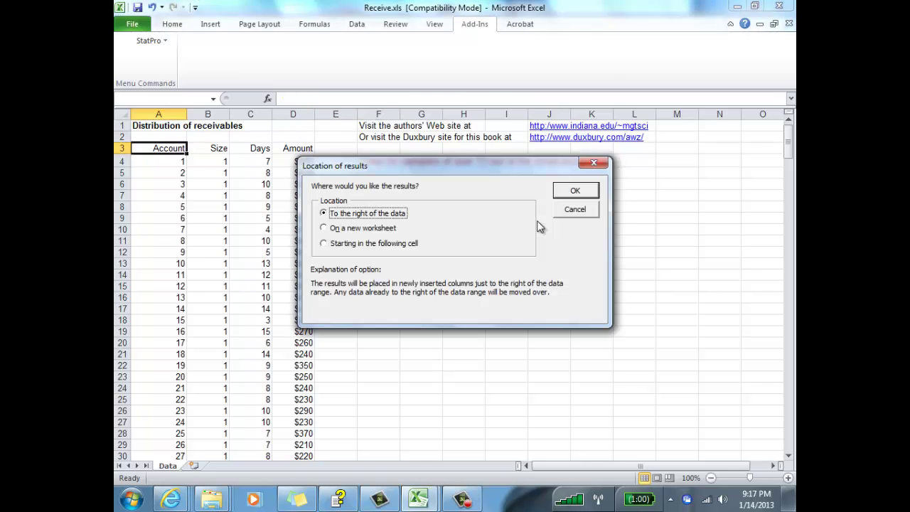
{"action": "left_click", "coordinate": [348, 243]}
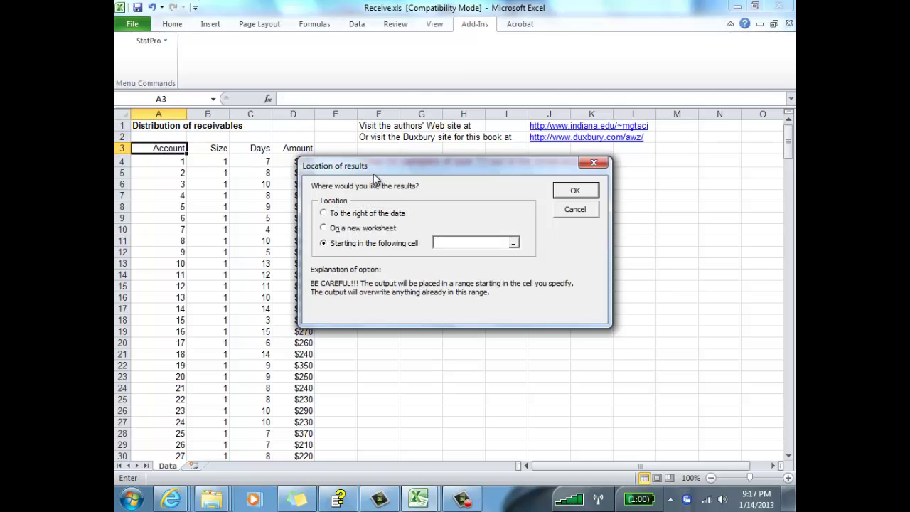
{"action": "left_click_drag", "start_coordinate": [374, 174], "coordinate": [308, 268]}
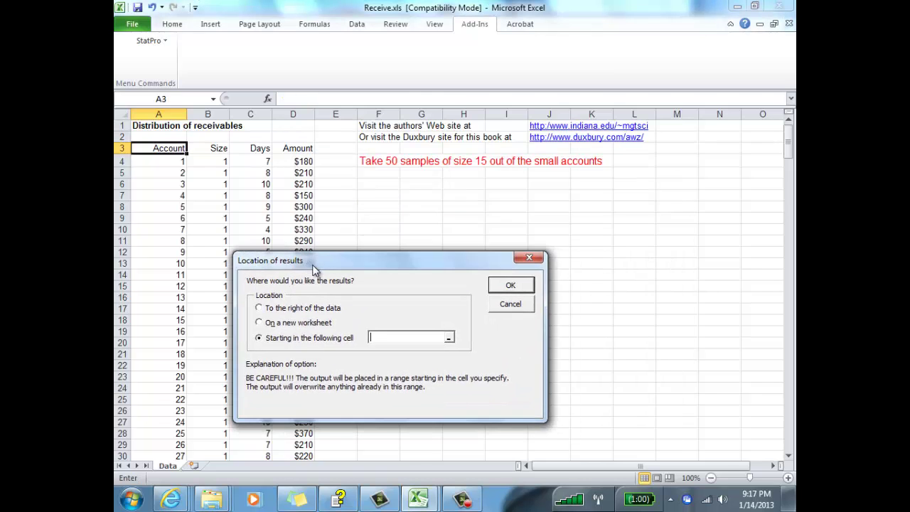
{"action": "left_click", "coordinate": [375, 175]}
{"action": "left_click", "coordinate": [511, 284]}
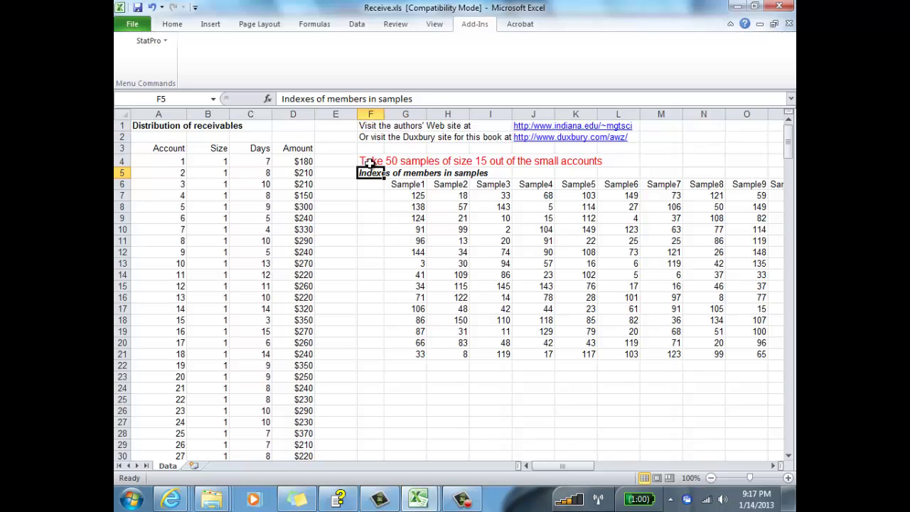
- Find the receivables record for account 125, the first member listed under Sample1
{"action": "left_click", "coordinate": [420, 354]}
{"action": "left_click", "coordinate": [404, 193]}
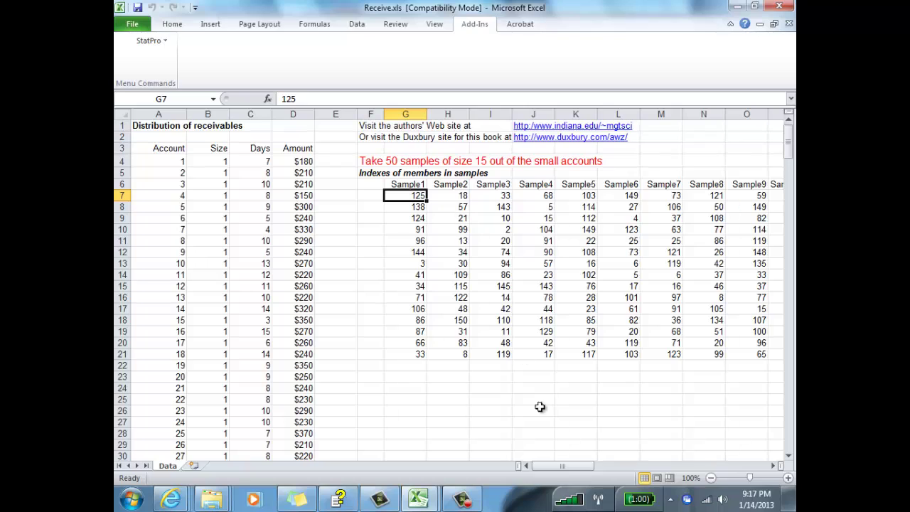
{"action": "left_click_drag", "start_coordinate": [553, 467], "coordinate": [498, 469]}
{"action": "left_click", "coordinate": [178, 263]}
{"action": "scroll", "coordinate": [179, 277], "scroll_direction": "down", "scroll_amount": 17}
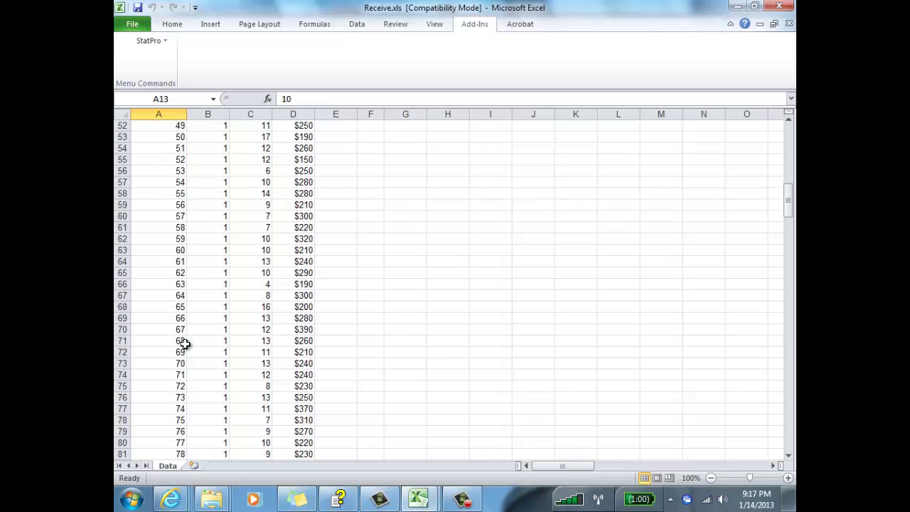
{"action": "scroll", "coordinate": [184, 344], "scroll_direction": "down", "scroll_amount": 16}
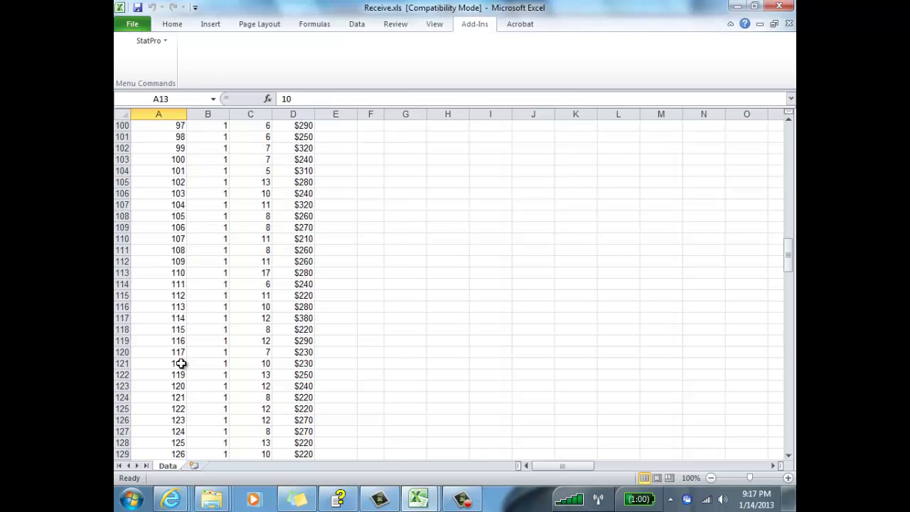
{"action": "scroll", "coordinate": [175, 377], "scroll_direction": "down", "scroll_amount": 6}
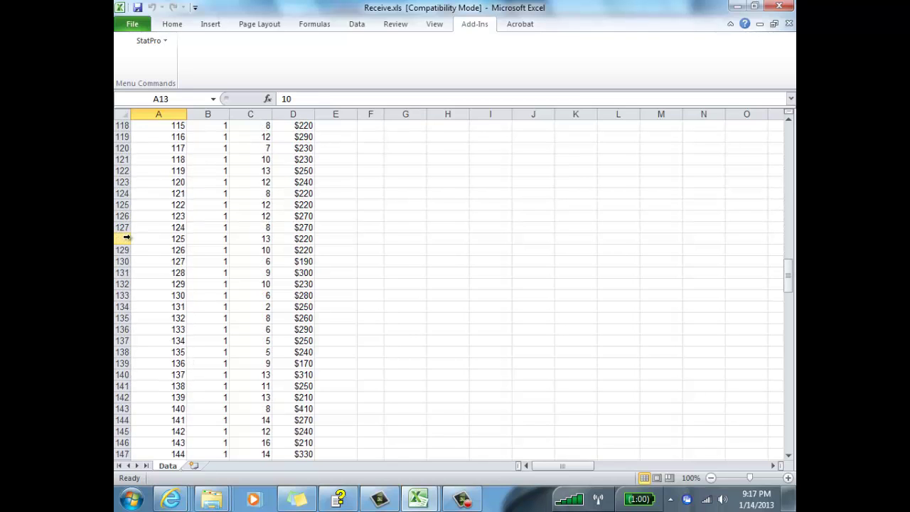
- Highlight row 128, the record of account 125, with a yellow fill and undo the highlight
{"action": "left_click", "coordinate": [125, 238]}
{"action": "left_click", "coordinate": [186, 22]}
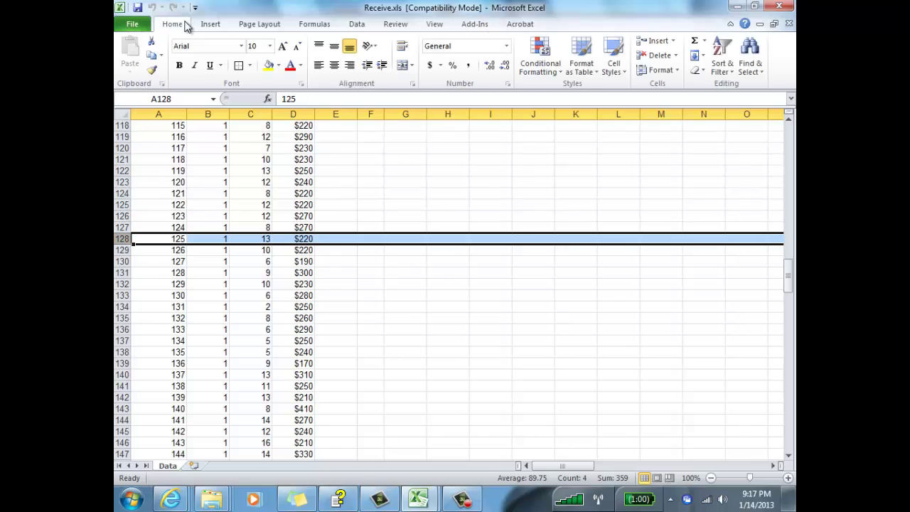
{"action": "left_click", "coordinate": [268, 64]}
{"action": "left_click", "coordinate": [376, 216]}
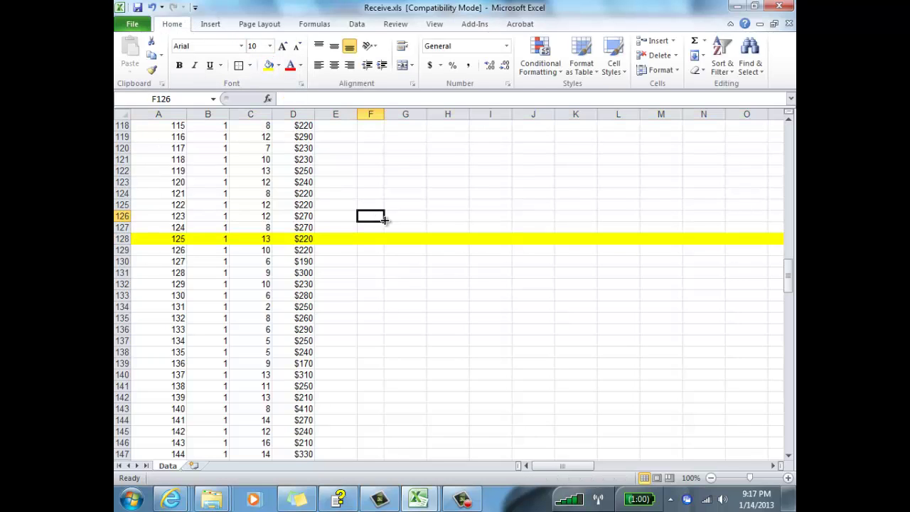
{"action": "left_click", "coordinate": [169, 238]}
{"action": "left_click", "coordinate": [297, 240]}
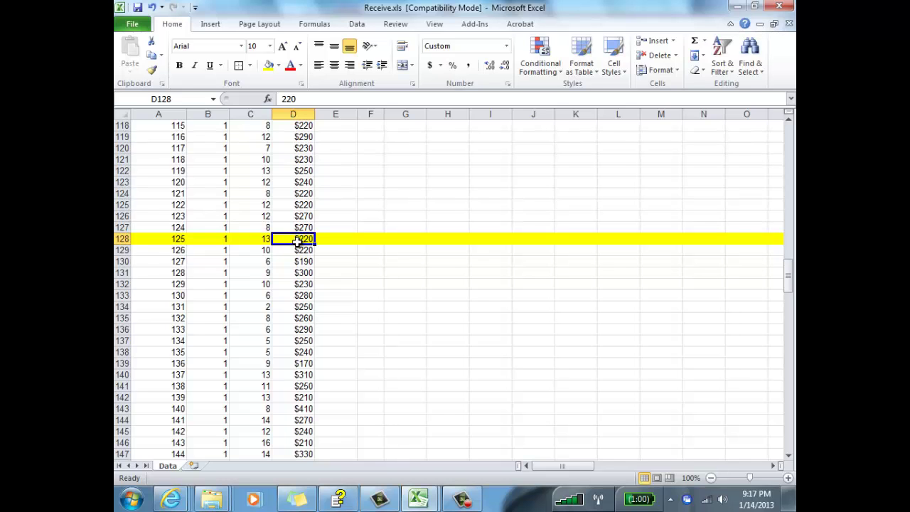
{"action": "left_click", "coordinate": [152, 8]}
{"action": "scroll", "coordinate": [488, 199], "scroll_direction": "up", "scroll_amount": 12}
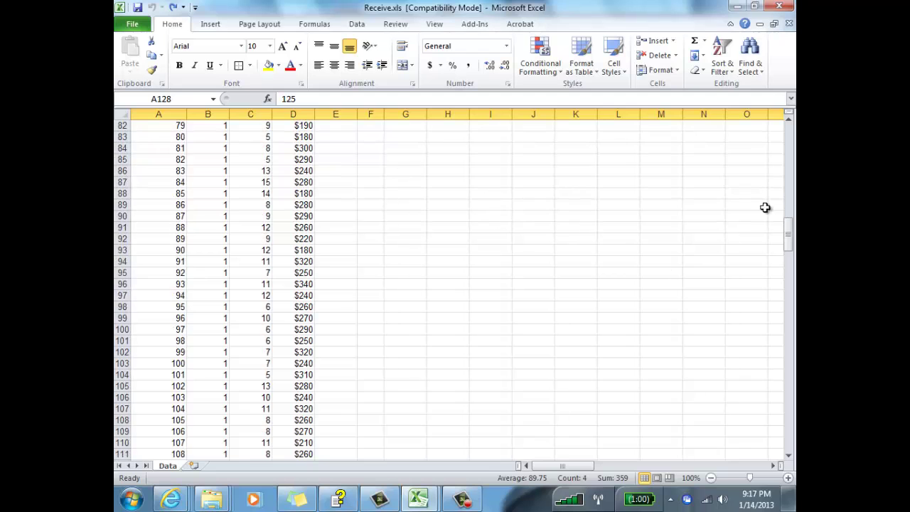
{"action": "left_click_drag", "start_coordinate": [789, 230], "coordinate": [788, 124]}
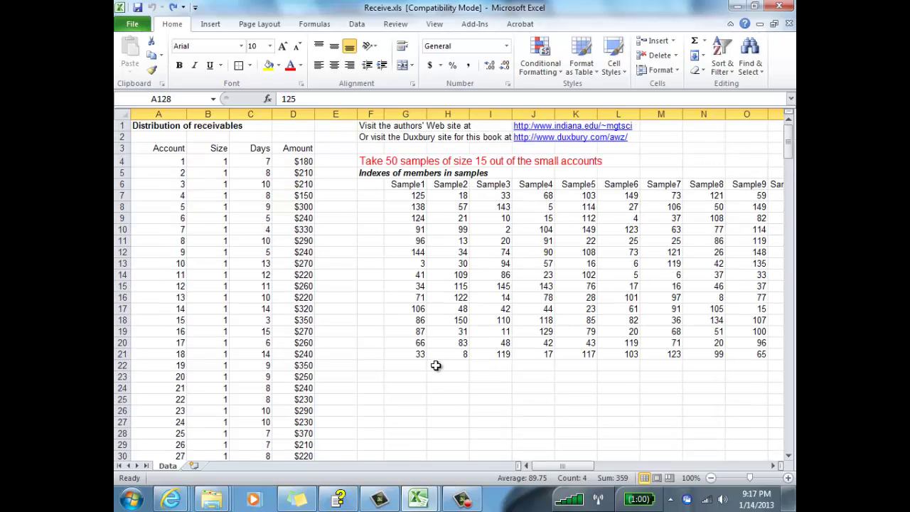
- Copy the Sample1 to Sample50 headings from row 6 into row 23, starting at G23
{"action": "left_click", "coordinate": [416, 379]}
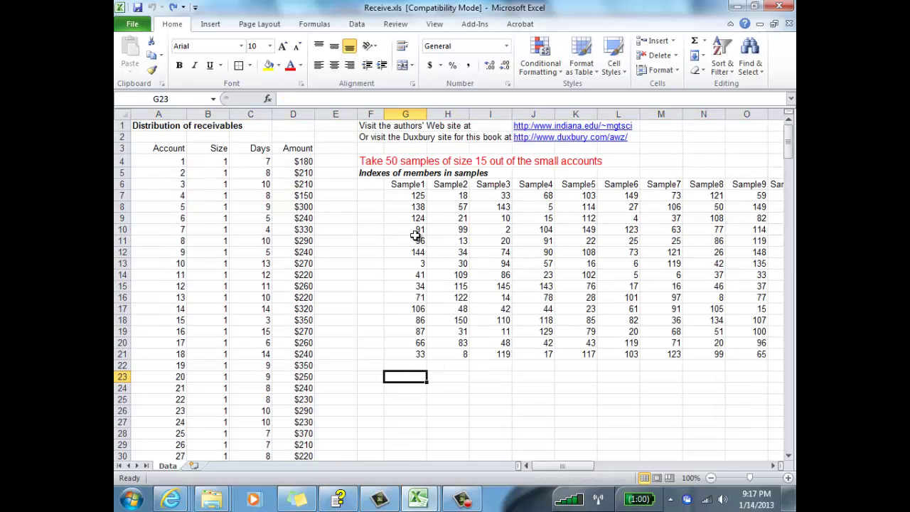
{"action": "left_click", "coordinate": [415, 199]}
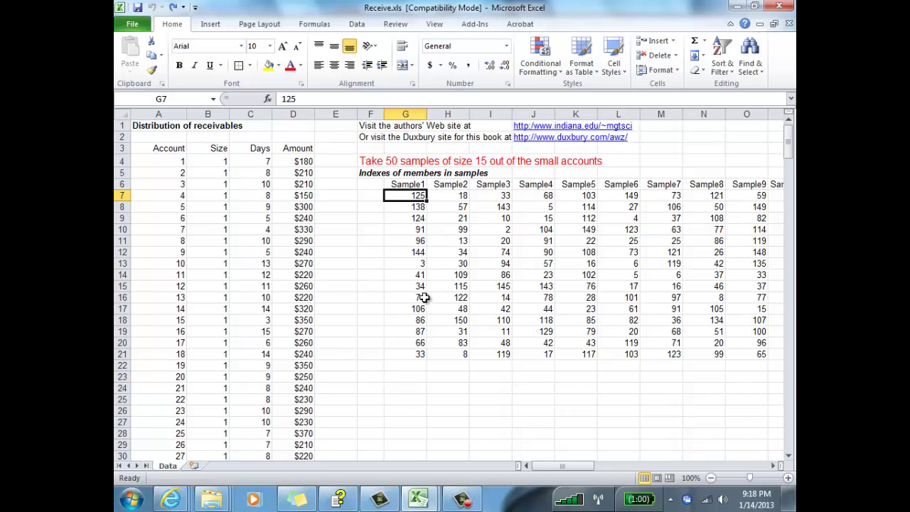
{"action": "left_click", "coordinate": [412, 184]}
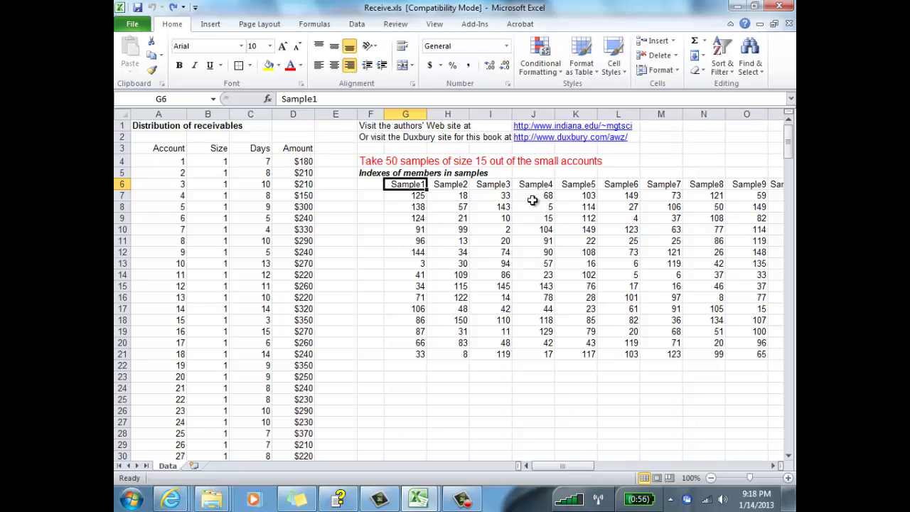
{"action": "key", "text": "ctrl+shift+Right"}
{"action": "key", "text": "ctrl+c"}
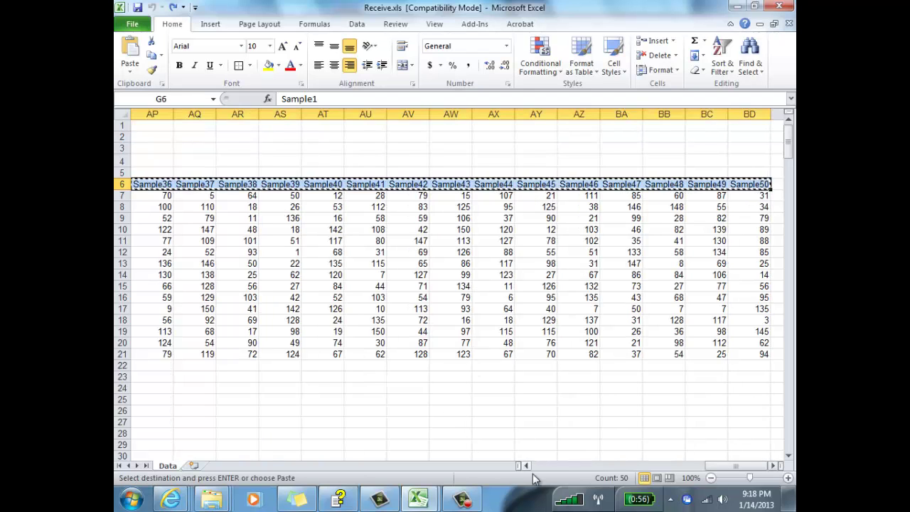
{"action": "left_click", "coordinate": [573, 466]}
{"action": "left_click", "coordinate": [573, 465]}
{"action": "left_click", "coordinate": [570, 464]}
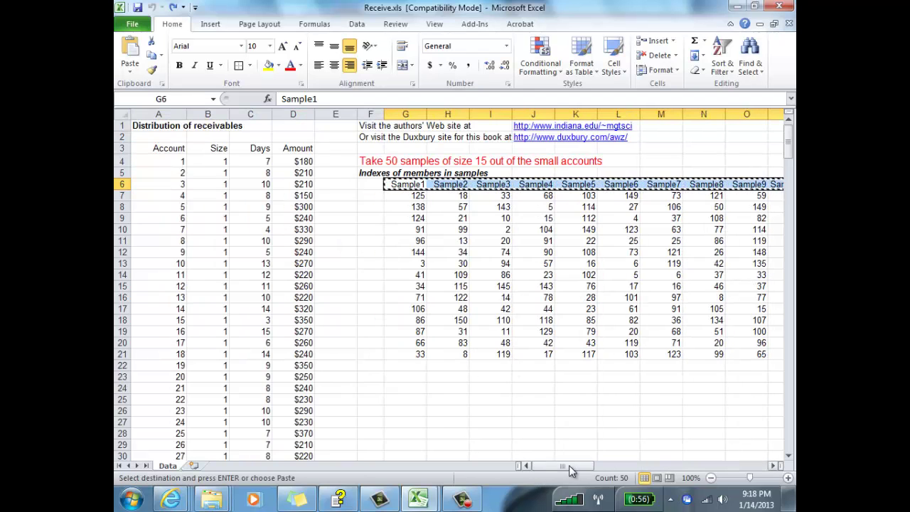
{"action": "left_click", "coordinate": [395, 377]}
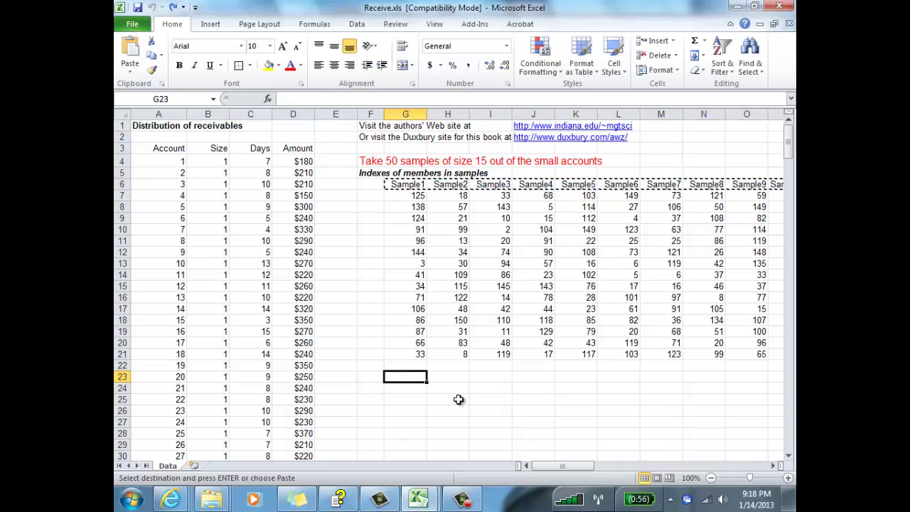
{"action": "key", "text": "ctrl+v"}
{"action": "left_click", "coordinate": [491, 419]}
- Enter =VLOOKUP(G7,Data,4,0) in G24, using the small accounts in A4:D153 as the lookup table
{"action": "left_click", "coordinate": [409, 385]}
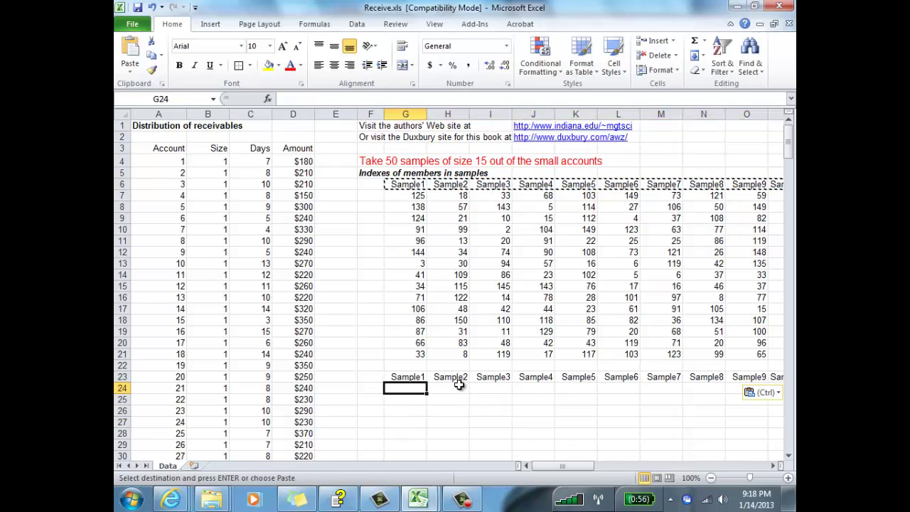
{"action": "type", "text": "=vlook"}
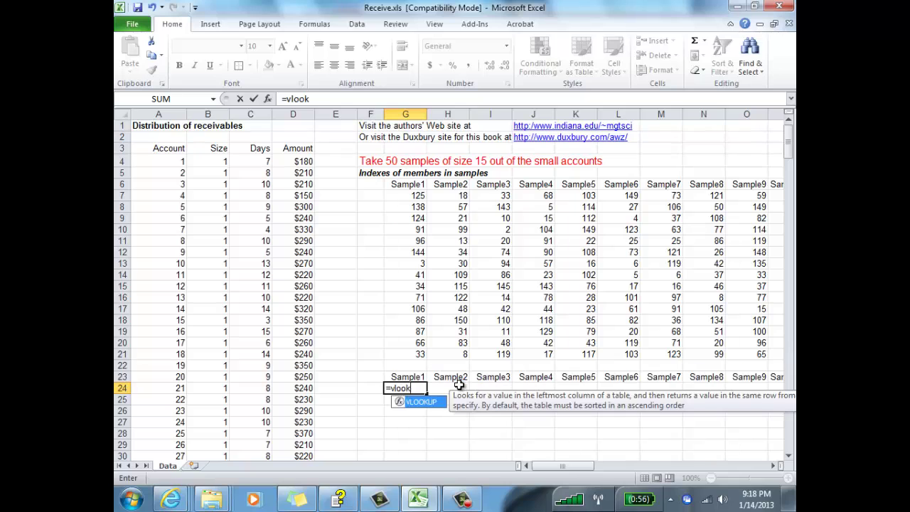
{"action": "type", "text": "up("}
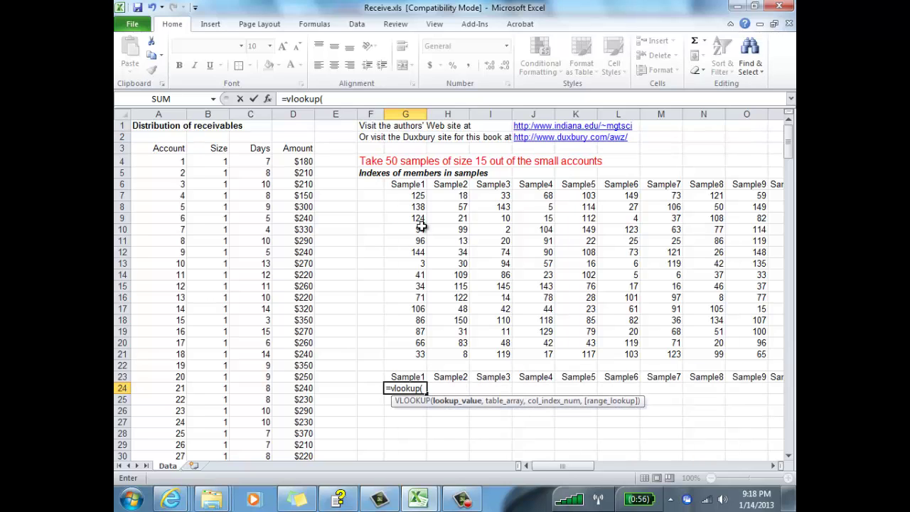
{"action": "left_click", "coordinate": [418, 199]}
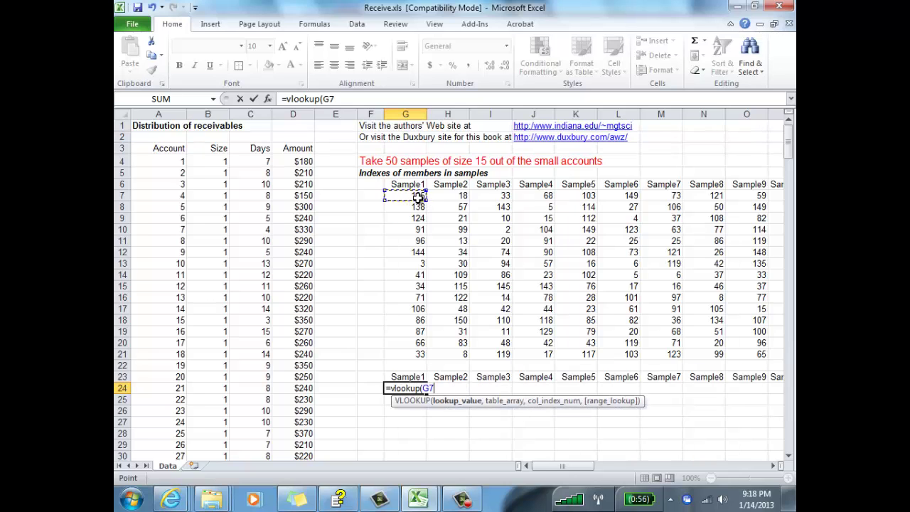
{"action": "type", "text": ","}
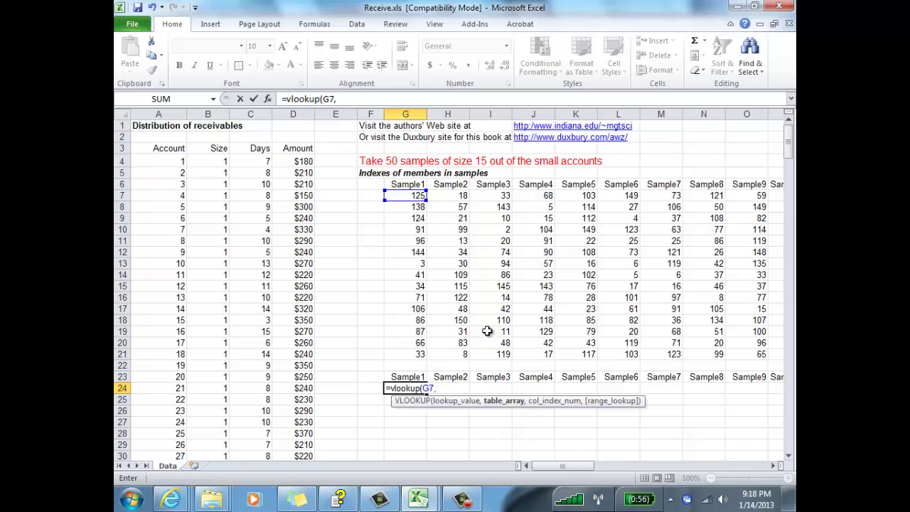
{"action": "left_click", "coordinate": [172, 161]}
{"action": "left_click_drag", "start_coordinate": [183, 162], "coordinate": [302, 163]}
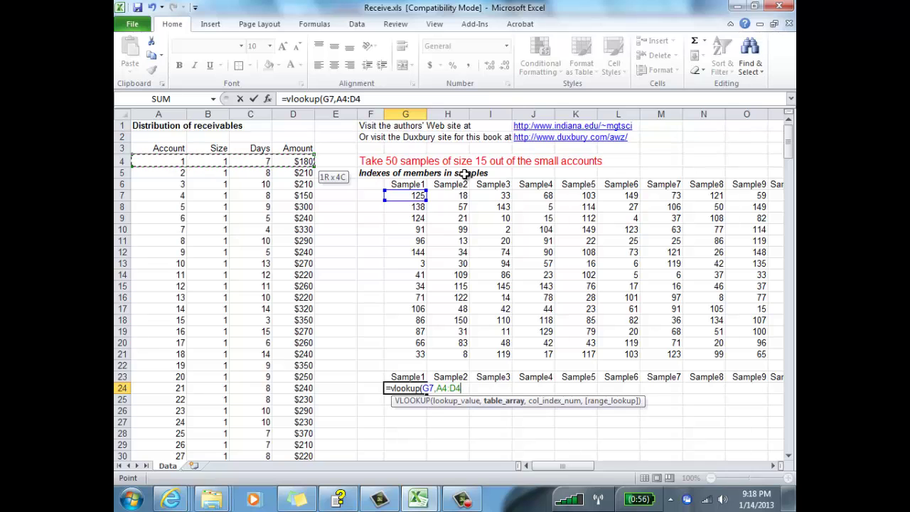
{"action": "key", "text": "ctrl+shift+Down"}
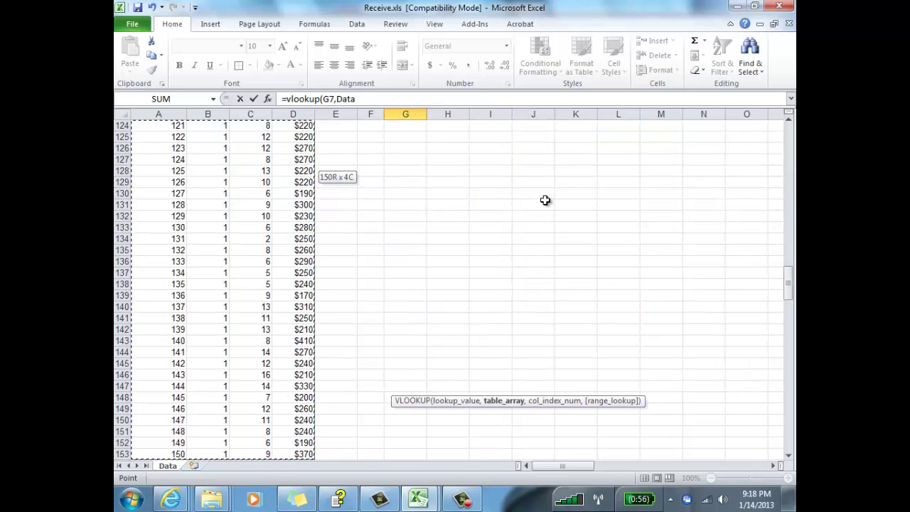
{"action": "type", "text": ","}
{"action": "scroll", "coordinate": [551, 213], "scroll_direction": "up", "scroll_amount": 20}
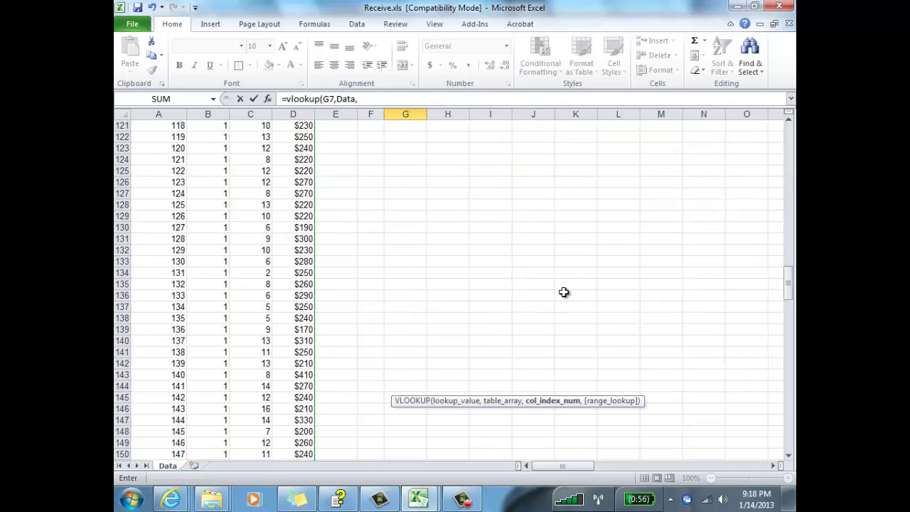
{"action": "scroll", "coordinate": [614, 279], "scroll_direction": "up", "scroll_amount": 16}
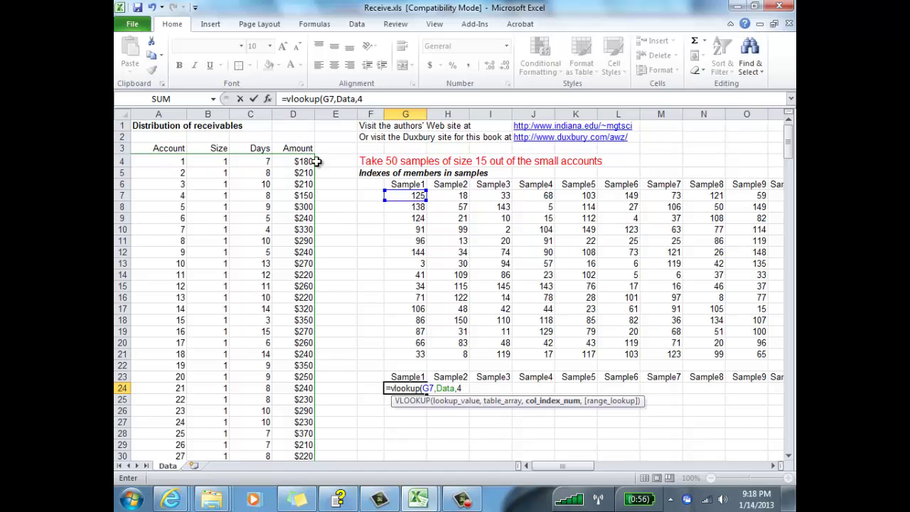
{"action": "type", "text": ",0"}
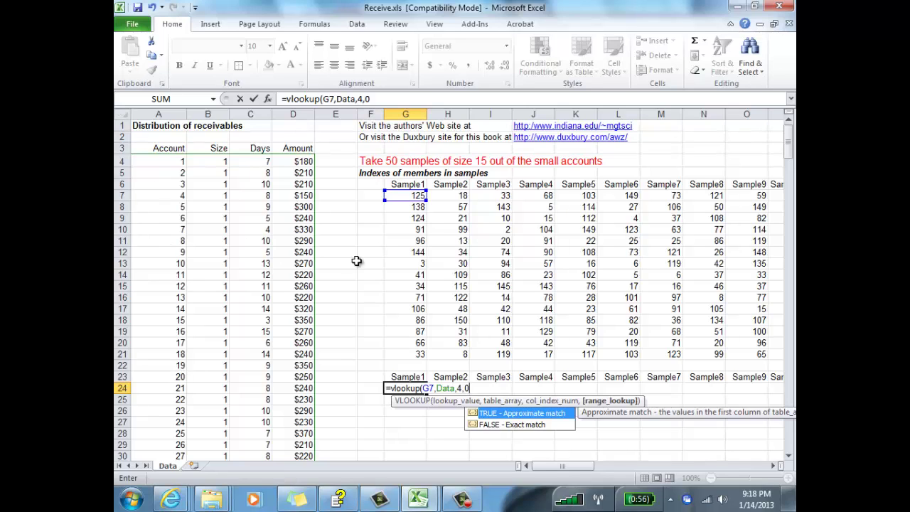
{"action": "type", "text": ")"}
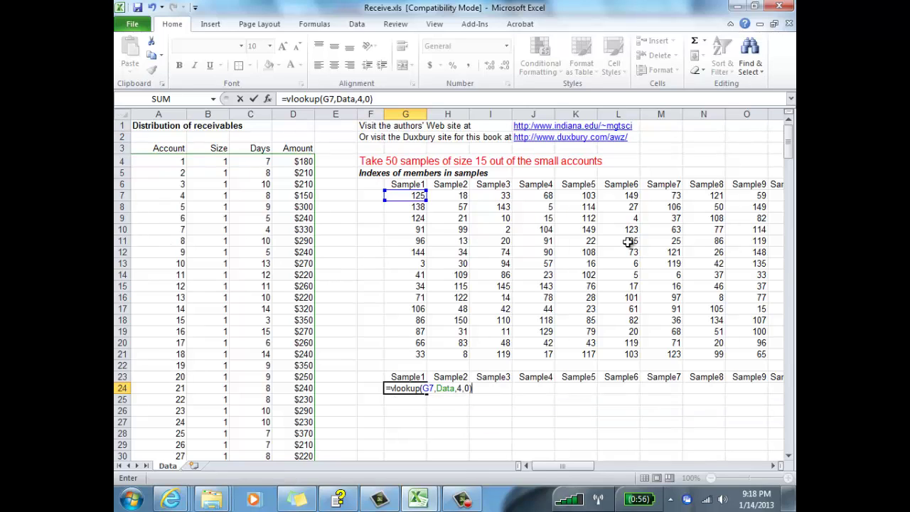
{"action": "key", "text": "Return"}
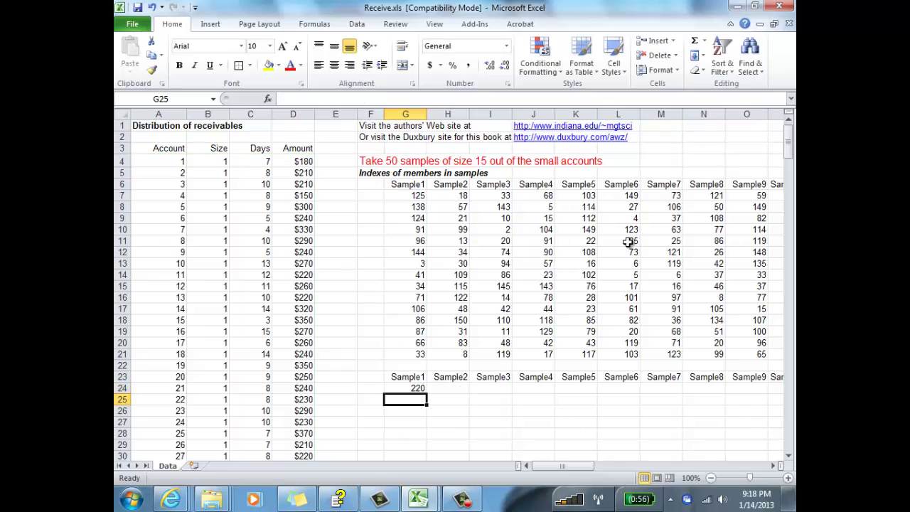
- Format the looked-up amount in G24 as dollar currency with no decimal places
{"action": "left_click", "coordinate": [418, 389]}
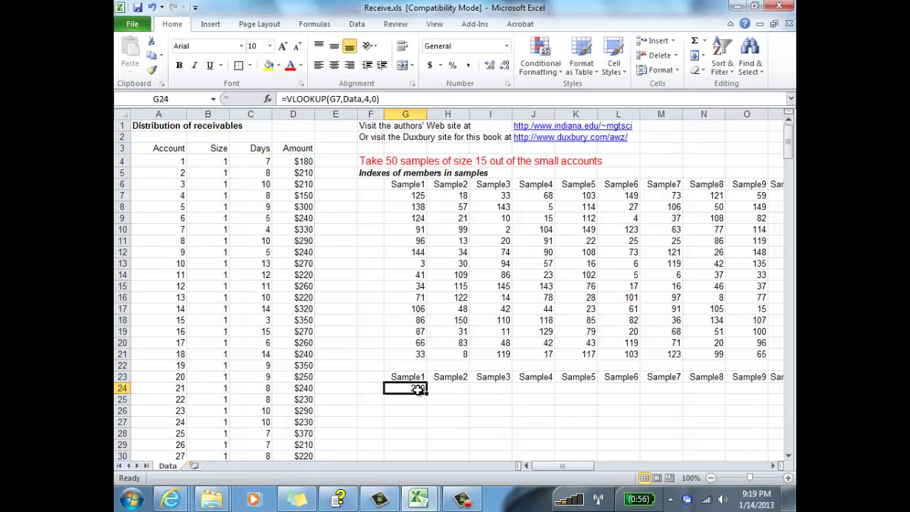
{"action": "left_click", "coordinate": [432, 67]}
{"action": "left_click", "coordinate": [504, 66]}
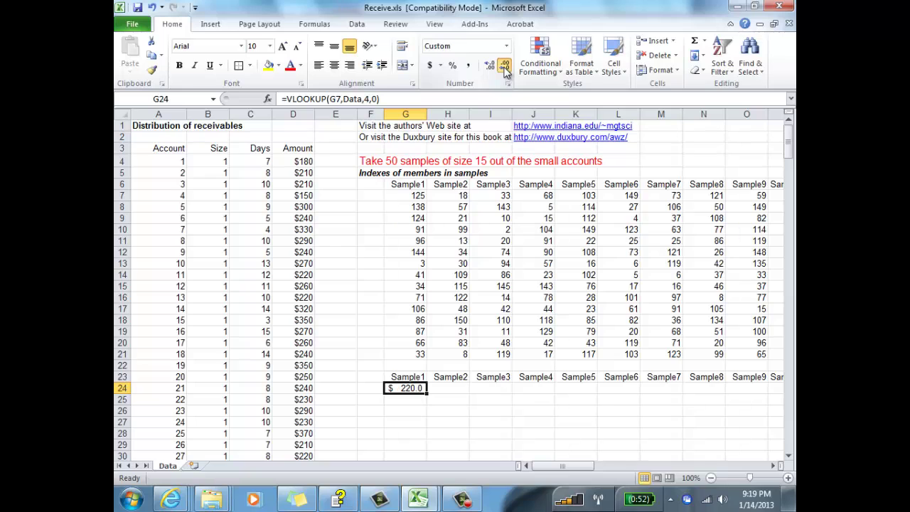
{"action": "left_click", "coordinate": [505, 68]}
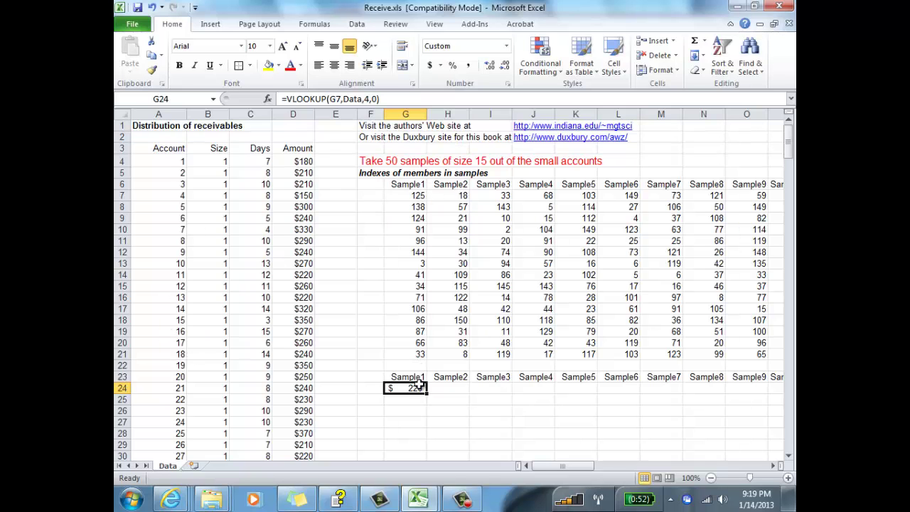
- Color the amount in D128 and the account number 125 in A128 red
{"action": "scroll", "coordinate": [350, 396], "scroll_direction": "down", "scroll_amount": 20}
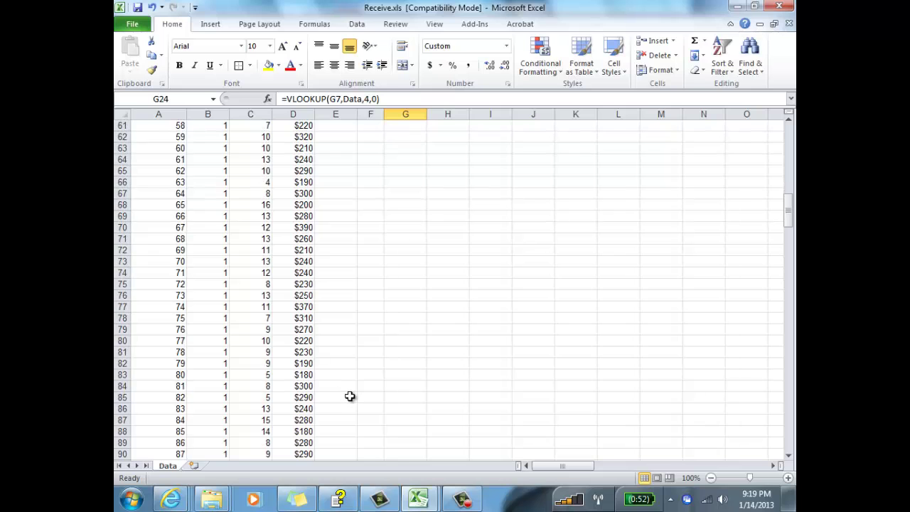
{"action": "scroll", "coordinate": [349, 396], "scroll_direction": "down", "scroll_amount": 17}
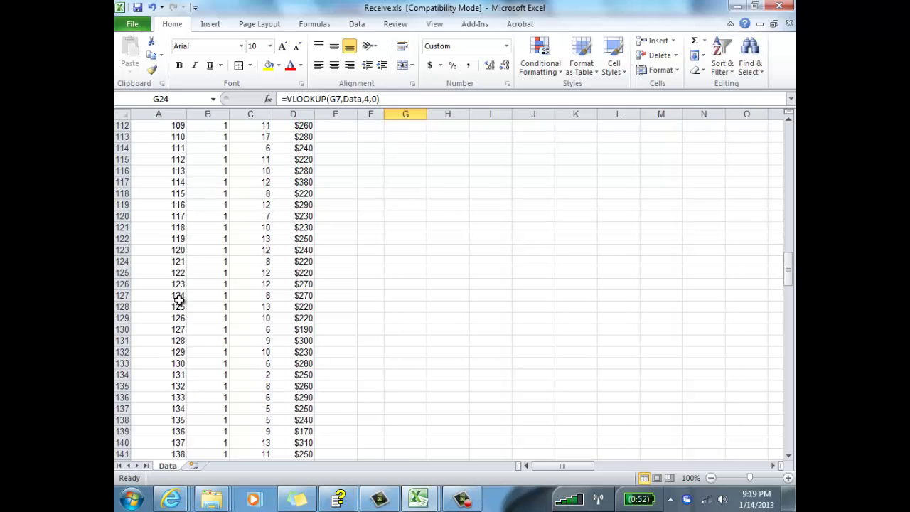
{"action": "left_click", "coordinate": [288, 305]}
{"action": "left_click", "coordinate": [289, 66]}
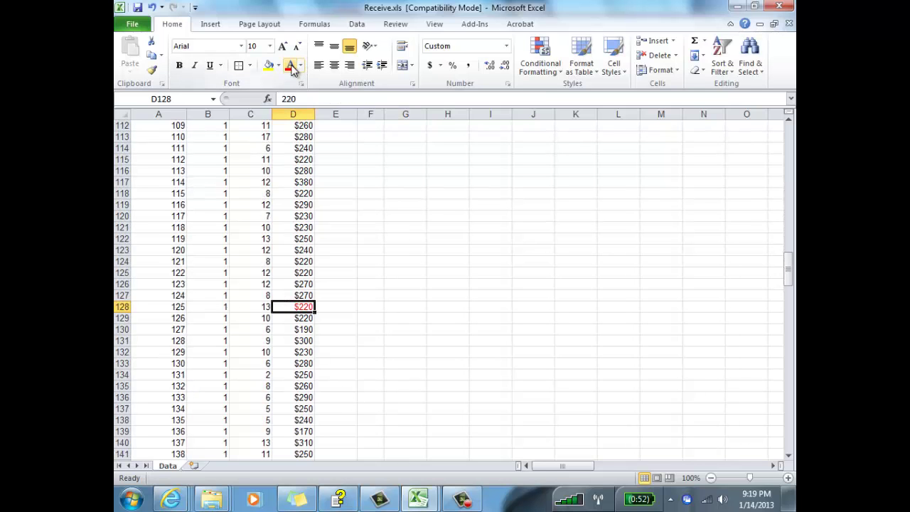
{"action": "left_click", "coordinate": [164, 309]}
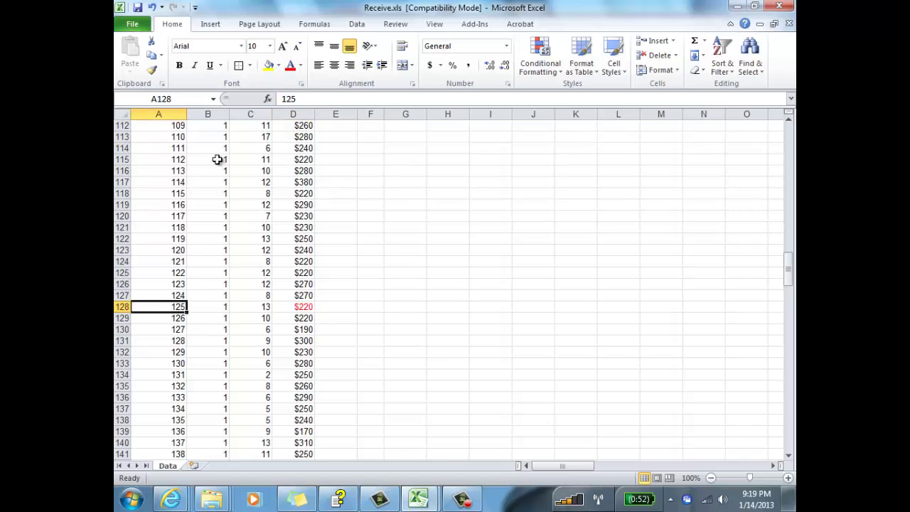
{"action": "left_click", "coordinate": [289, 65]}
- Fill the VLOOKUP formula from G24 down the Sample1 column through G40
{"action": "scroll", "coordinate": [439, 280], "scroll_direction": "up", "scroll_amount": 20}
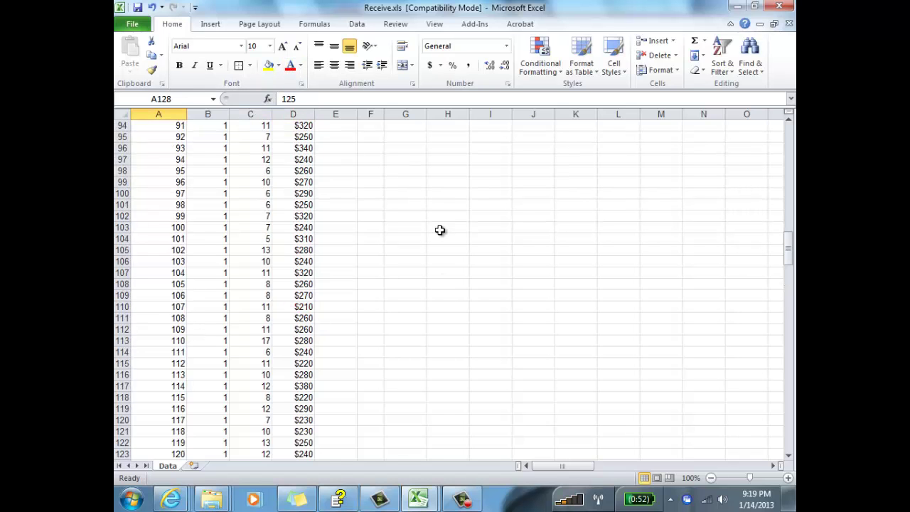
{"action": "scroll", "coordinate": [495, 302], "scroll_direction": "down", "scroll_amount": 1}
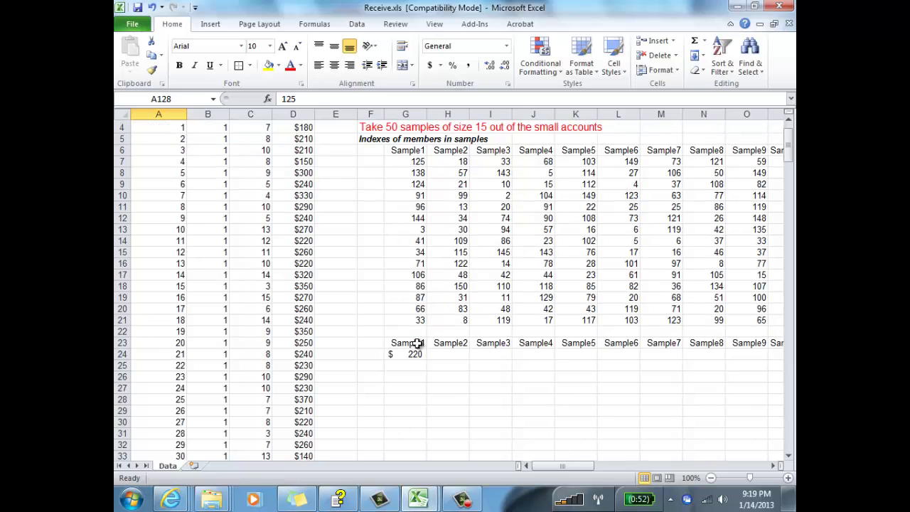
{"action": "left_click", "coordinate": [423, 356]}
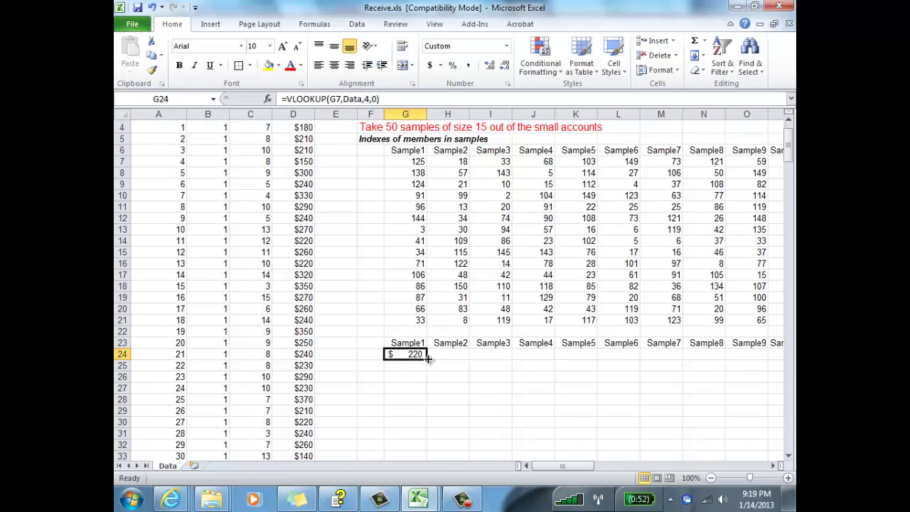
{"action": "left_click_drag", "start_coordinate": [427, 359], "coordinate": [425, 445]}
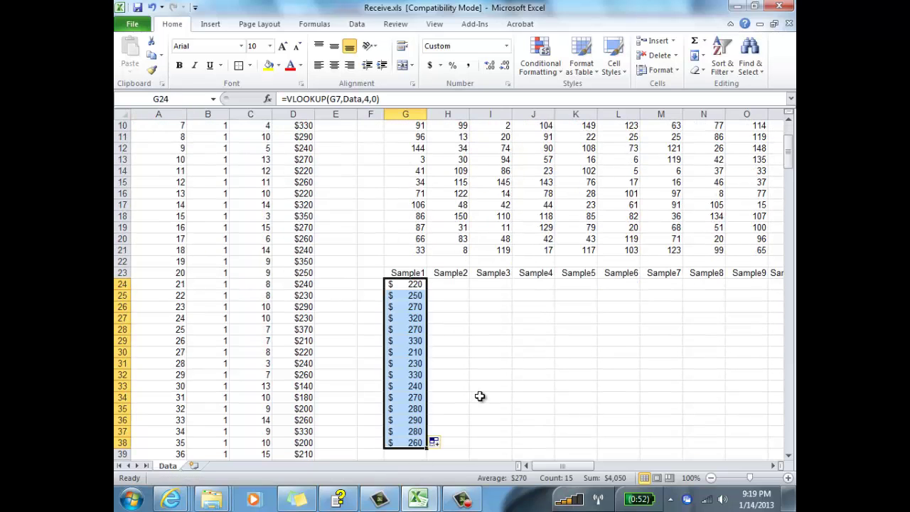
{"action": "scroll", "coordinate": [441, 412], "scroll_direction": "down", "scroll_amount": 2}
{"action": "mouse_move", "coordinate": [426, 382]}
{"action": "left_mouse_down"}
{"action": "mouse_move", "coordinate": [430, 402]}
{"action": "mouse_move", "coordinate": [412, 386]}
{"action": "left_mouse_up"}
- Clear the surplus lookup formulas in G39:G40
{"action": "left_click", "coordinate": [412, 386]}
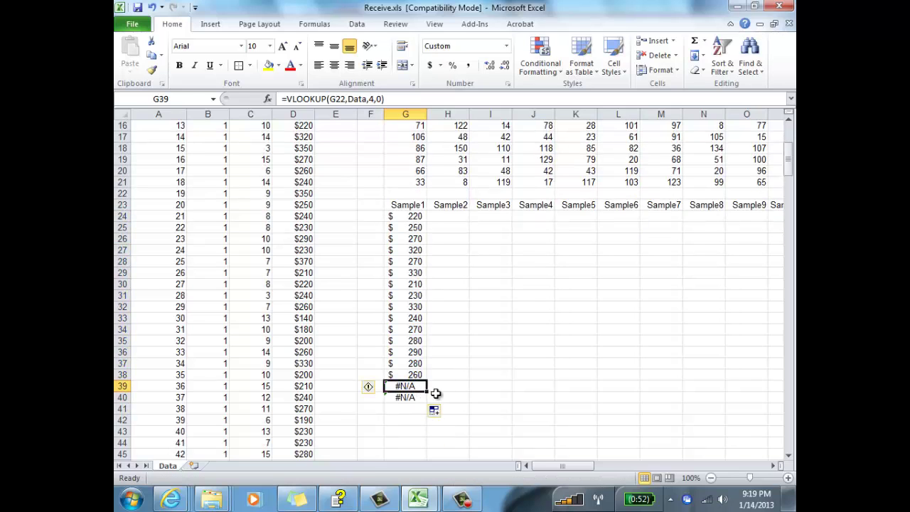
{"action": "left_click", "coordinate": [410, 400], "text": "shift"}
{"action": "key", "text": "Delete"}
{"action": "left_click", "coordinate": [609, 396]}
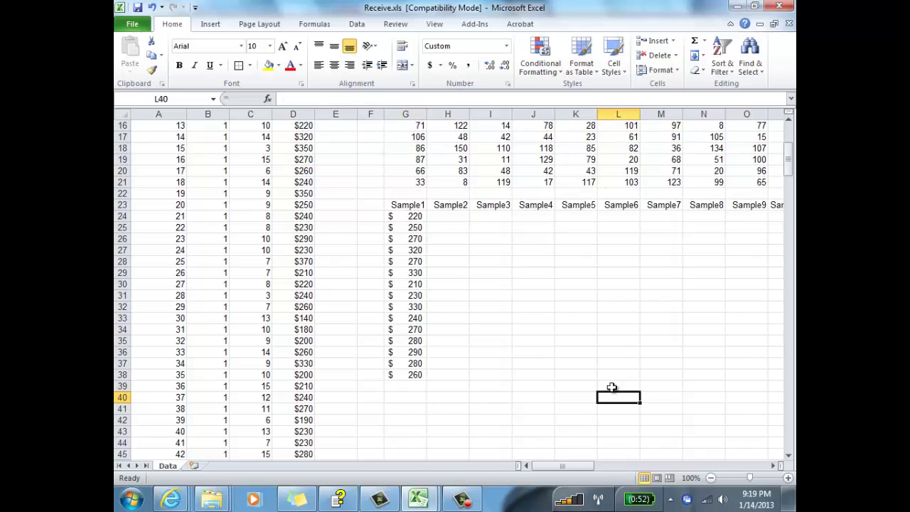
- Fill the lookup formulas in G24:G37 across to column BD, covering Sample2 through Sample50
{"action": "left_click_drag", "start_coordinate": [415, 217], "coordinate": [396, 374]}
{"action": "left_click", "coordinate": [433, 356]}
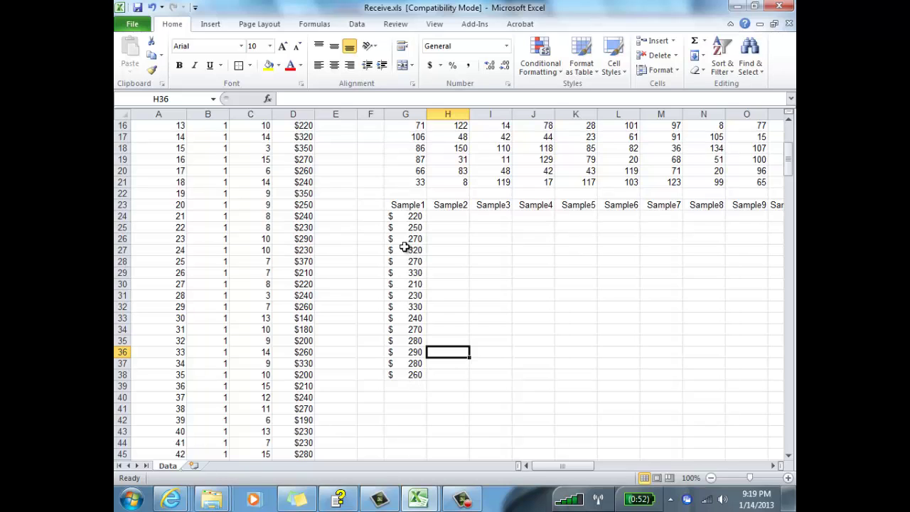
{"action": "left_click_drag", "start_coordinate": [407, 218], "coordinate": [448, 370]}
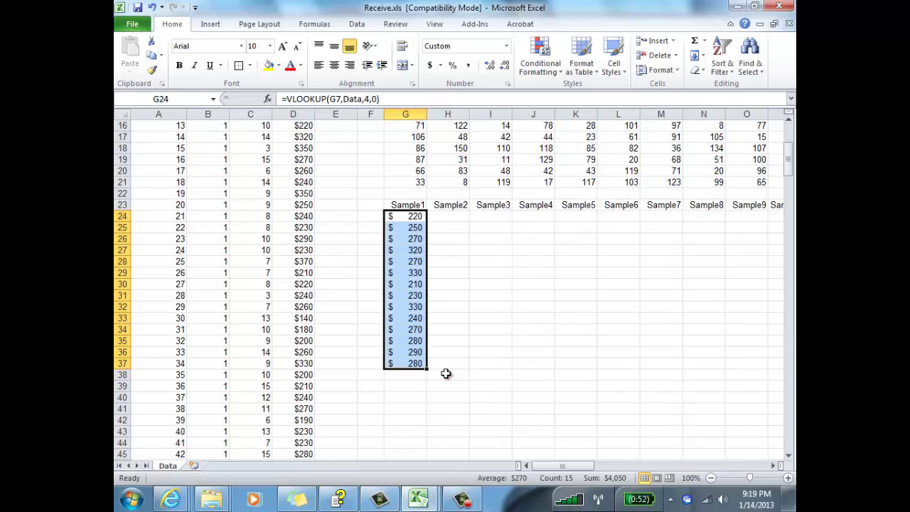
{"action": "left_click", "coordinate": [464, 364]}
{"action": "left_click_drag", "start_coordinate": [400, 218], "coordinate": [402, 364]}
{"action": "left_click_drag", "start_coordinate": [427, 370], "coordinate": [794, 343]}
{"action": "left_click_drag", "start_coordinate": [717, 344], "coordinate": [718, 345]}
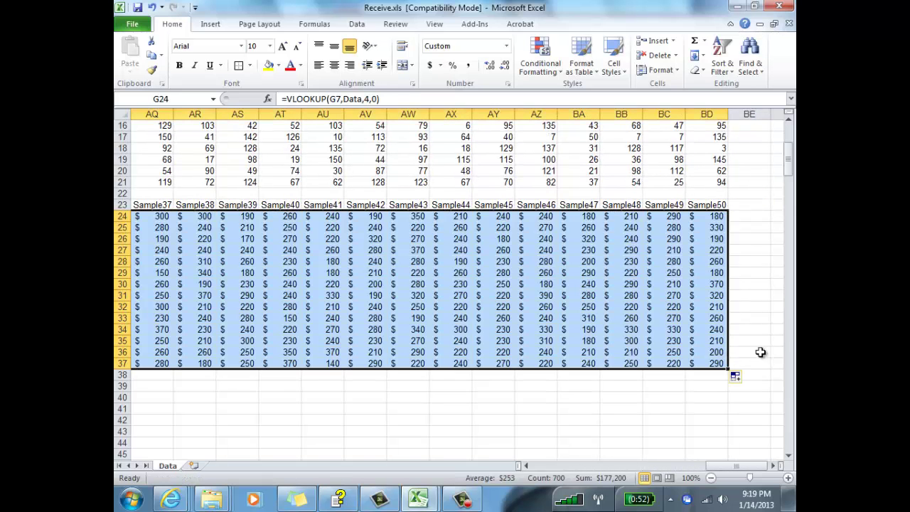
{"action": "left_click", "coordinate": [758, 349]}
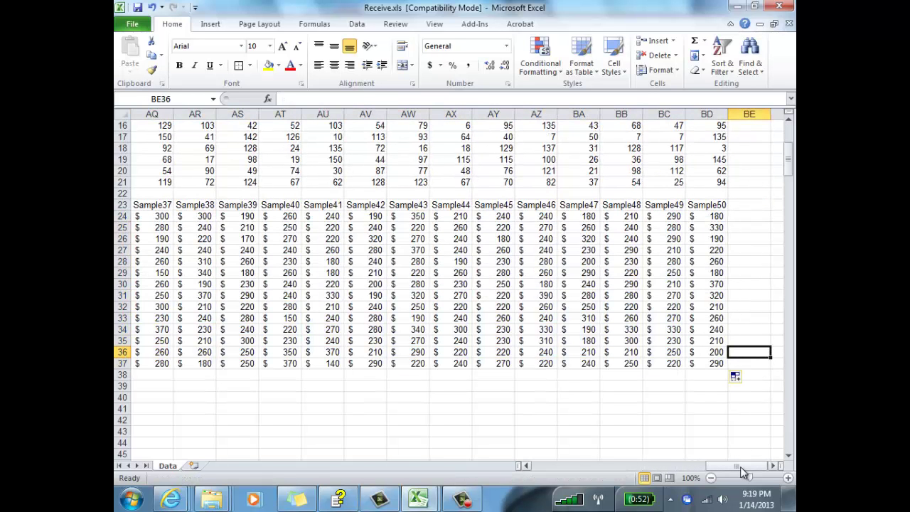
- Copy the red heading "Take 50 samples of size 15 out of the small accounts" from F4 into F39
{"action": "left_click_drag", "start_coordinate": [740, 466], "coordinate": [558, 480]}
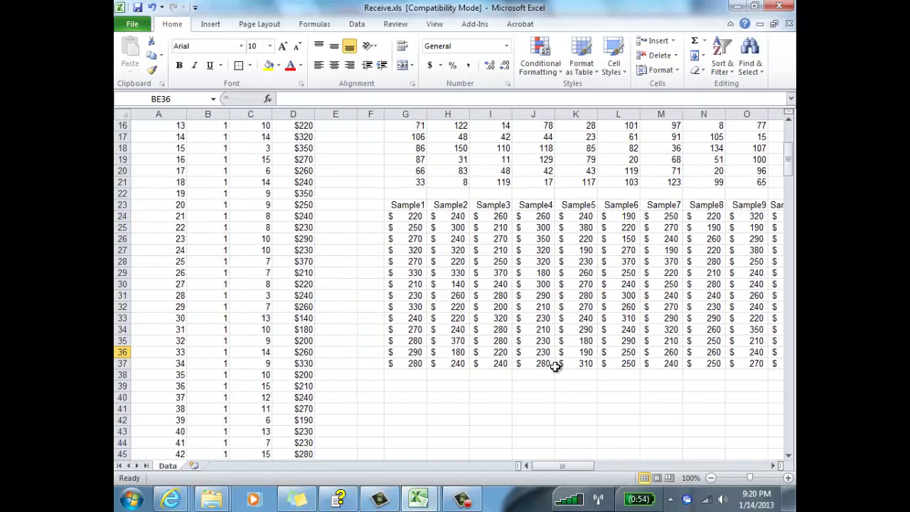
{"action": "scroll", "coordinate": [555, 365], "scroll_direction": "up", "scroll_amount": 4}
{"action": "left_click", "coordinate": [364, 128]}
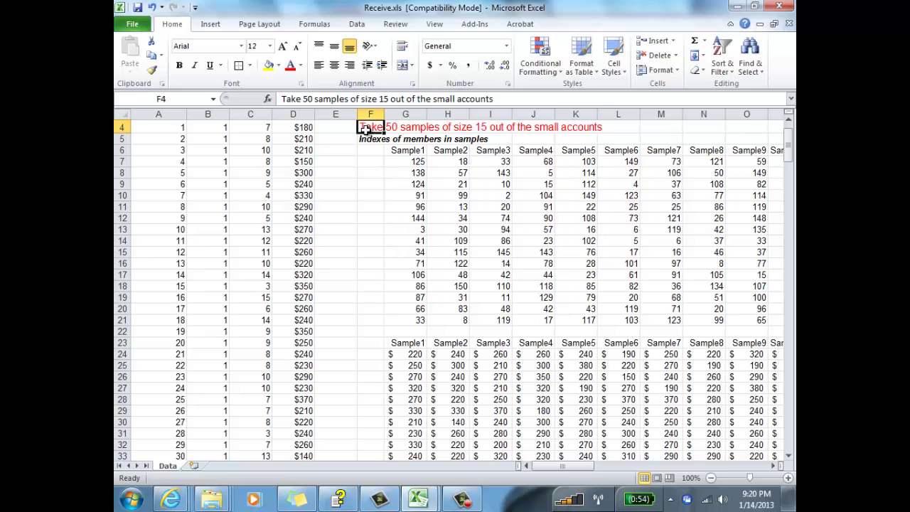
{"action": "scroll", "coordinate": [409, 221], "scroll_direction": "up", "scroll_amount": 1}
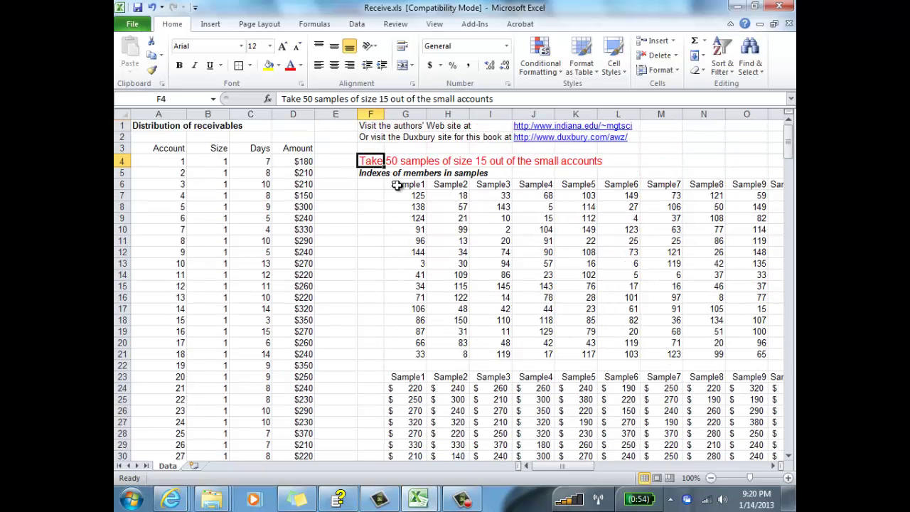
{"action": "key", "text": "ctrl+c"}
{"action": "scroll", "coordinate": [455, 313], "scroll_direction": "down", "scroll_amount": 6}
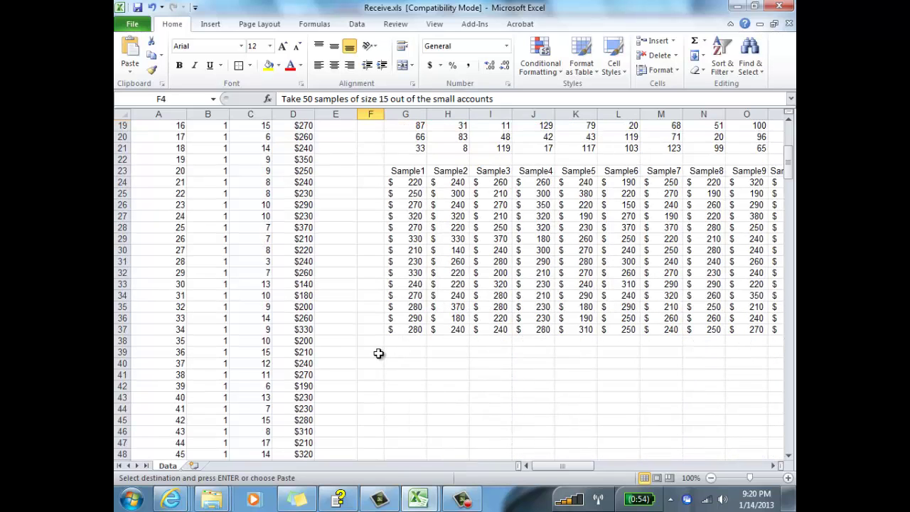
{"action": "left_click", "coordinate": [378, 354]}
{"action": "key", "text": "ctrl+v"}
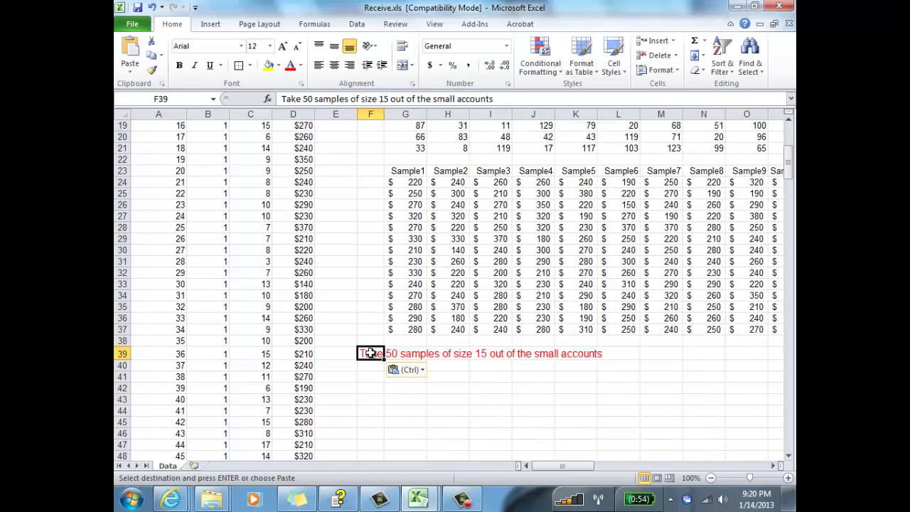
- Change the heading in F39 to "Generate the sample averages from our 50 samples of size 15 out of the small accounts"
{"action": "double_click", "coordinate": [371, 353]}
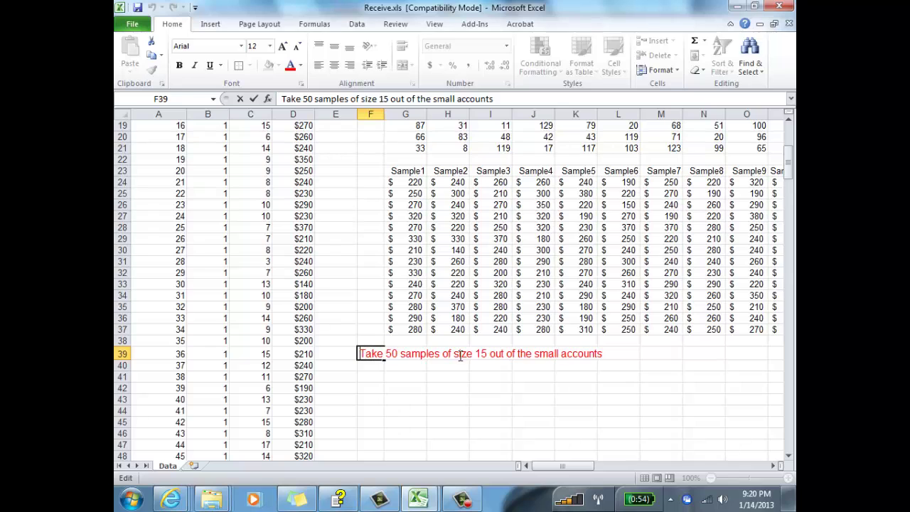
{"action": "type", "text": "Generate the "}
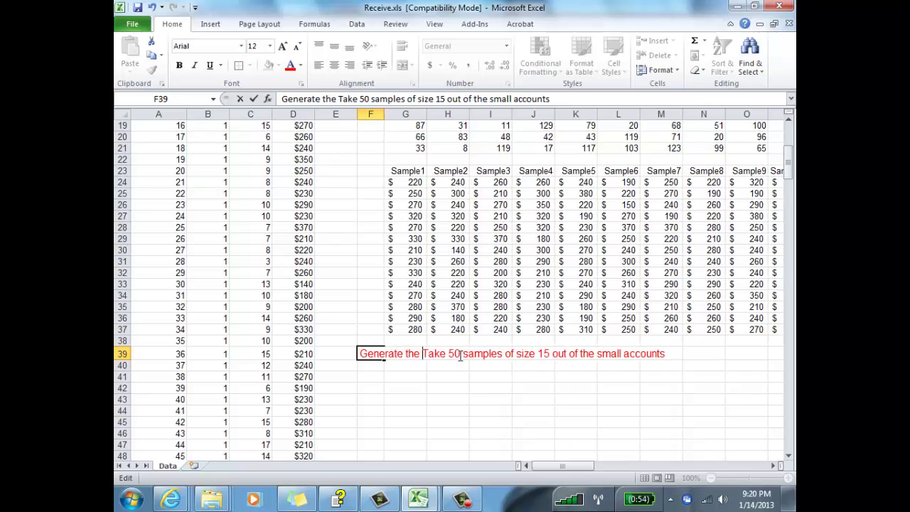
{"action": "type", "text": "sample averages"}
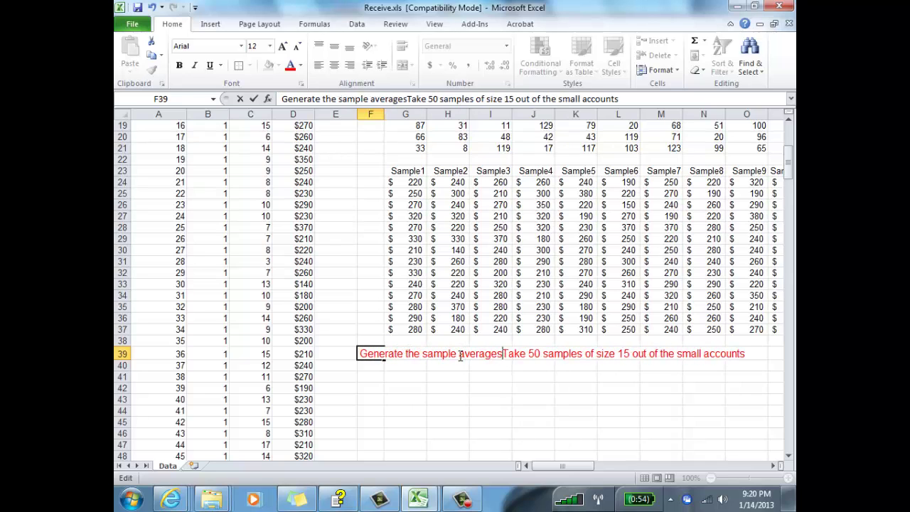
{"action": "type", "text": " from our"}
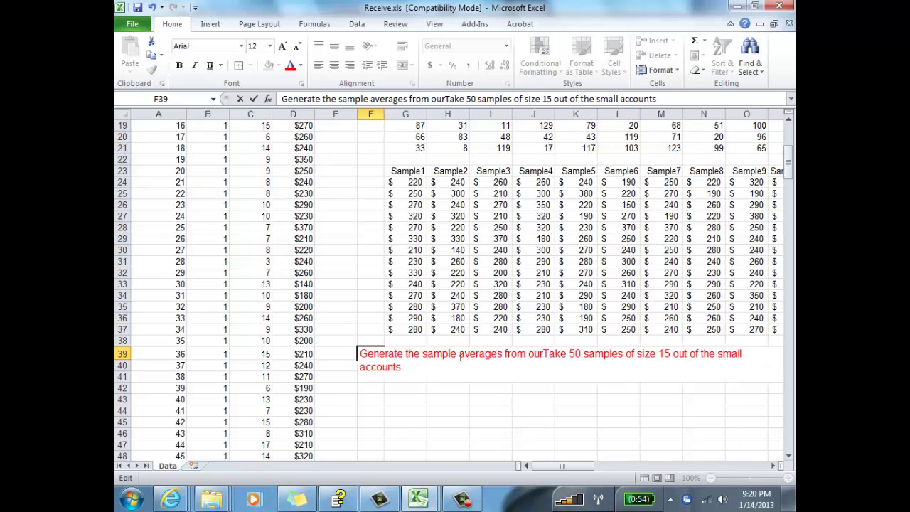
{"action": "key", "text": "Delete"}
{"action": "key", "text": "Delete"}
{"action": "key", "text": "Delete"}
{"action": "key", "text": "Delete"}
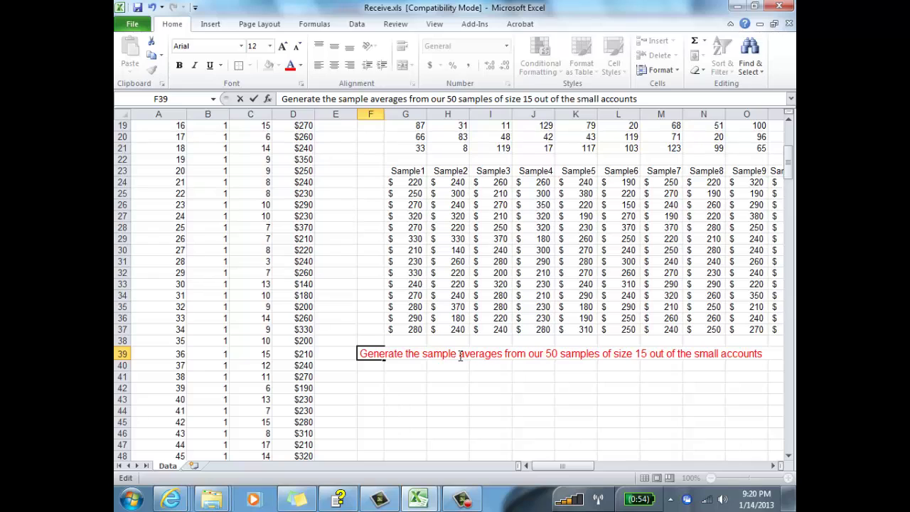
{"action": "left_click", "coordinate": [441, 369]}
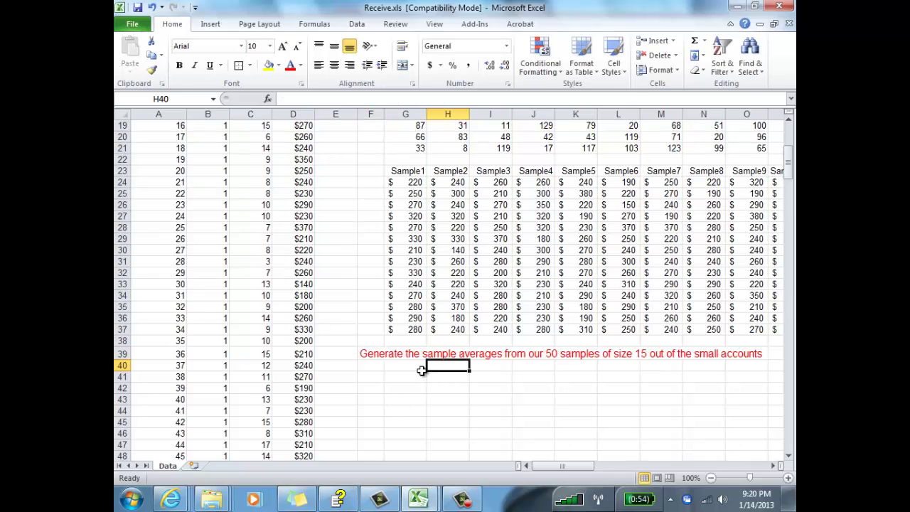
- Enter =AVERAGE(G24:G37) in G40 to average the Sample1 amounts
{"action": "left_click", "coordinate": [420, 366]}
{"action": "type", "text": "=ave"}
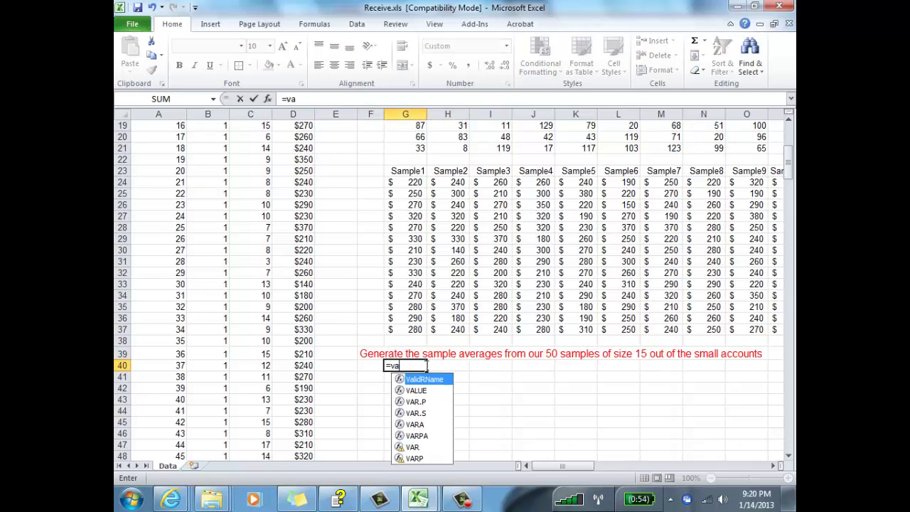
{"action": "key", "text": "BackSpace"}
{"action": "key", "text": "BackSpace"}
{"action": "key", "text": "BackSpace"}
{"action": "type", "text": "average("}
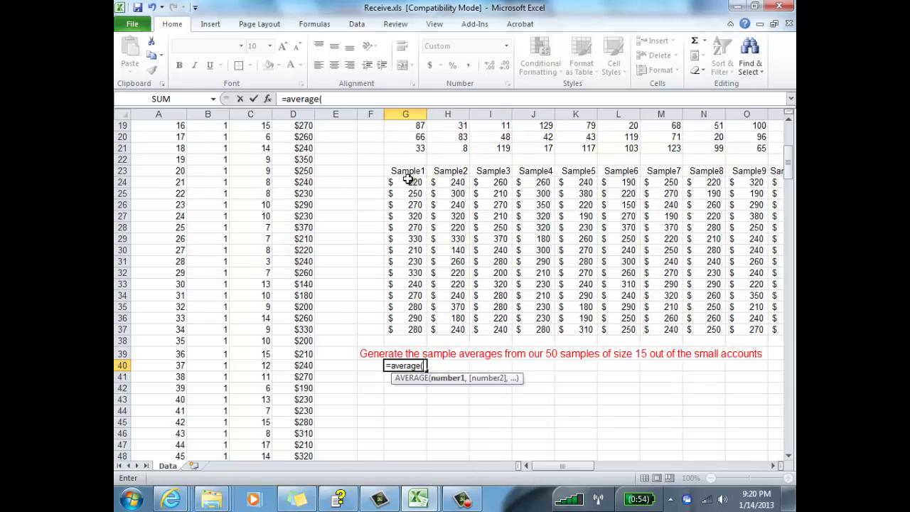
{"action": "left_click_drag", "start_coordinate": [407, 180], "coordinate": [415, 328]}
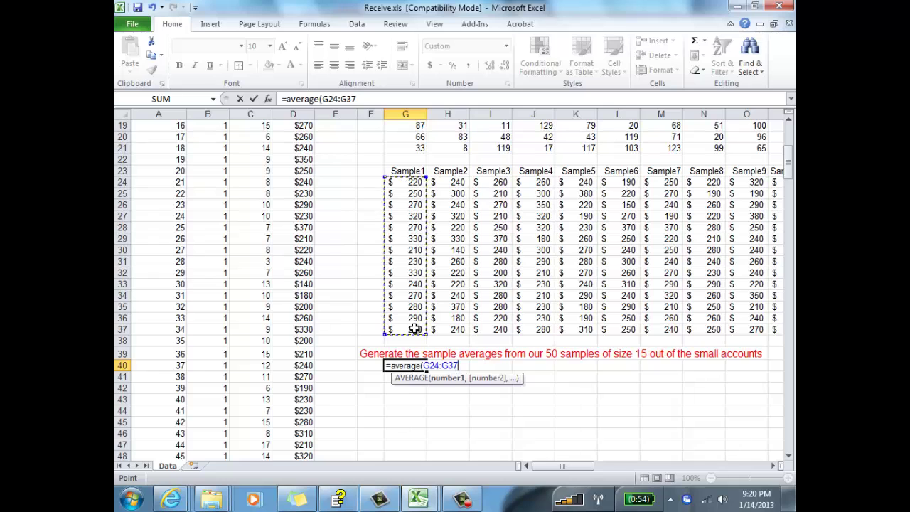
{"action": "type", "text": ")"}
{"action": "key", "text": "Return"}
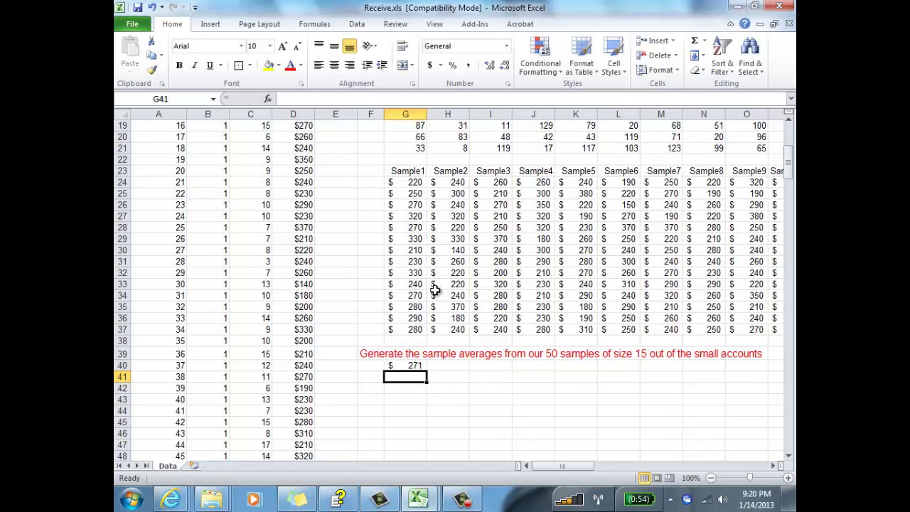
- Fill the average formula from G40 across row 40 for the remaining samples
{"action": "key", "text": "Up"}
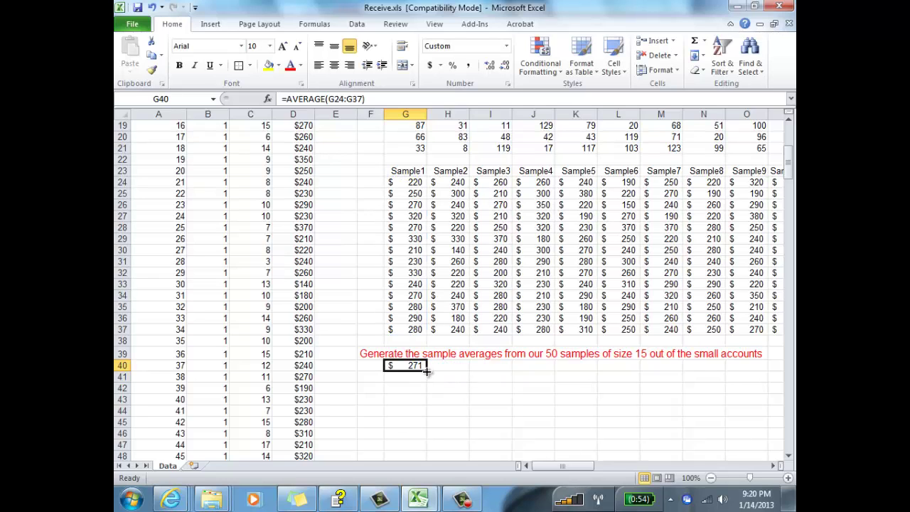
{"action": "left_click_drag", "start_coordinate": [427, 369], "coordinate": [739, 359]}
{"action": "left_click_drag", "start_coordinate": [721, 463], "coordinate": [544, 465]}
{"action": "left_click", "coordinate": [519, 408]}
- Check the ranges used by the average formulas in H40, I40 and G40
{"action": "double_click", "coordinate": [459, 366]}
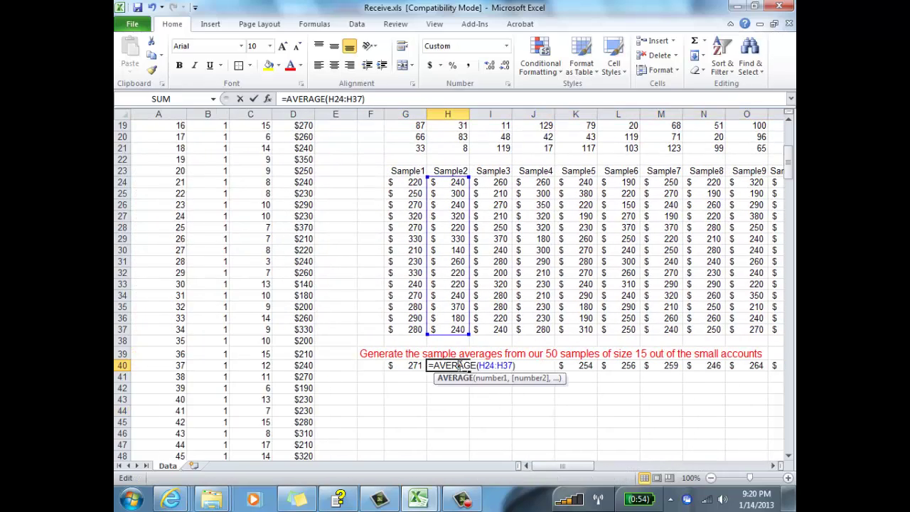
{"action": "key", "text": "Return"}
{"action": "double_click", "coordinate": [494, 365]}
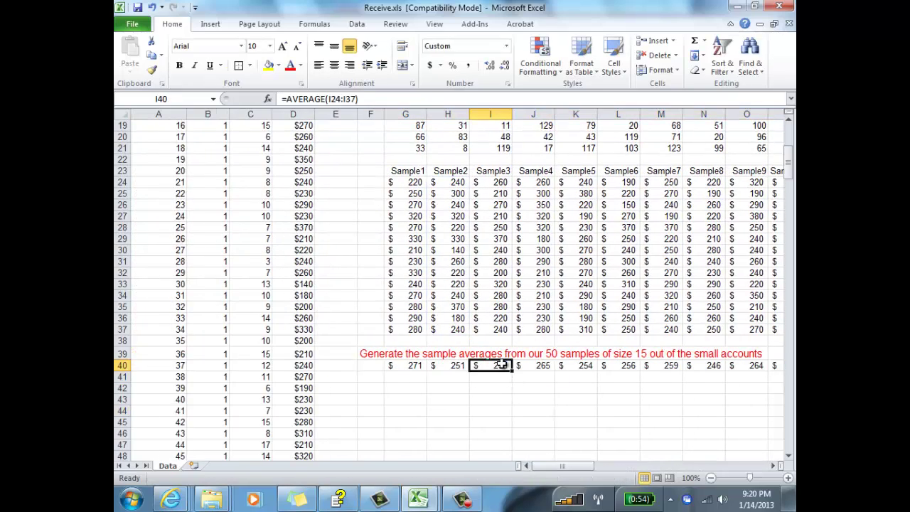
{"action": "key", "text": "Return"}
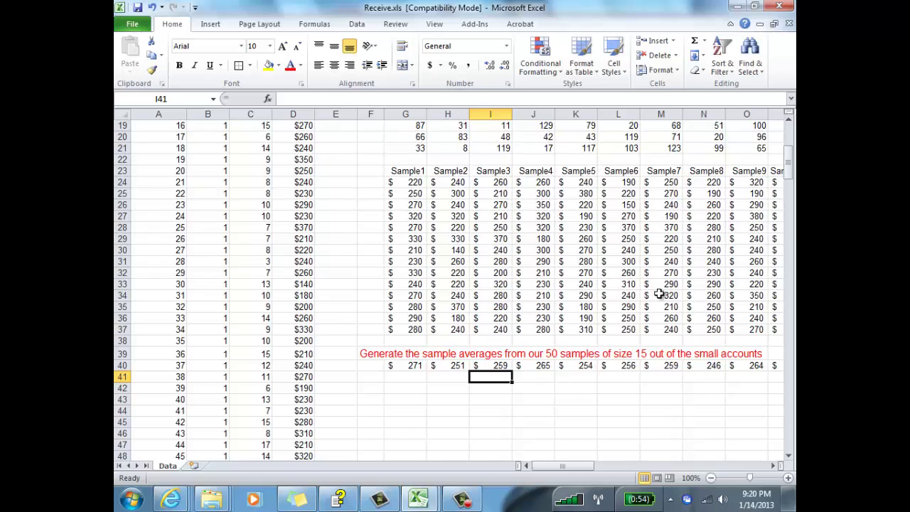
{"action": "left_click", "coordinate": [416, 366]}
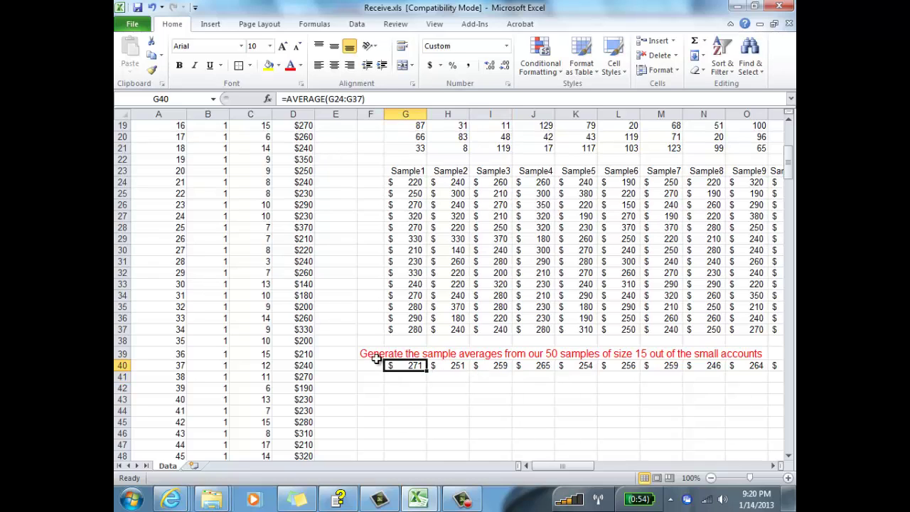
- Copy the red heading in F39 to F42
{"action": "left_click", "coordinate": [373, 355]}
{"action": "key", "text": "ctrl+c"}
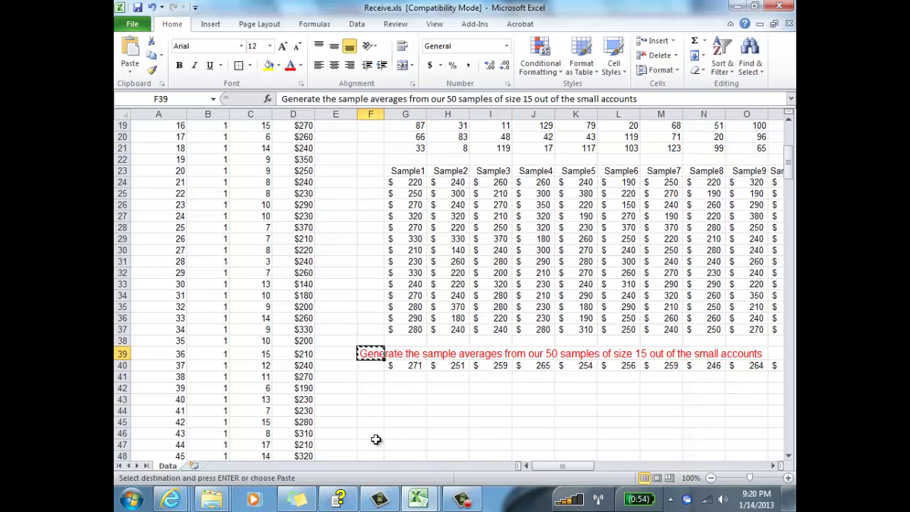
{"action": "left_click", "coordinate": [364, 388]}
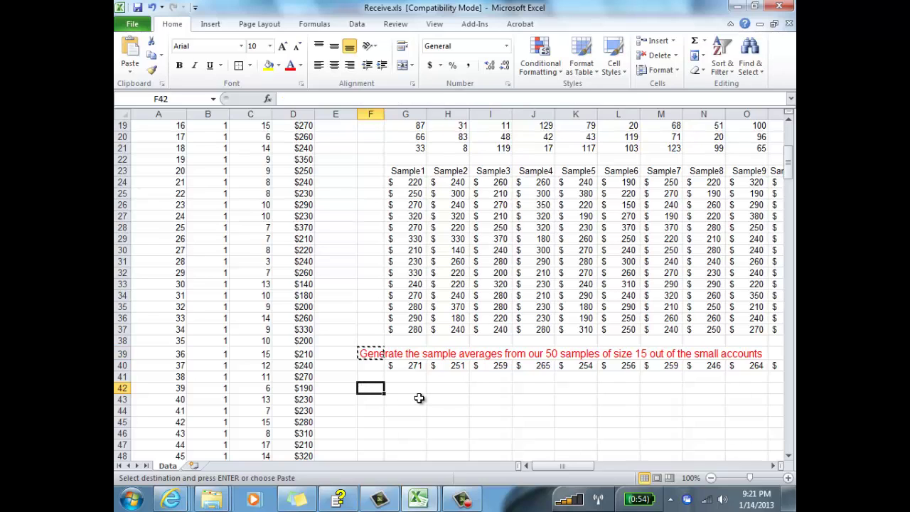
{"action": "key", "text": "ctrl+v"}
{"action": "left_click", "coordinate": [472, 418]}
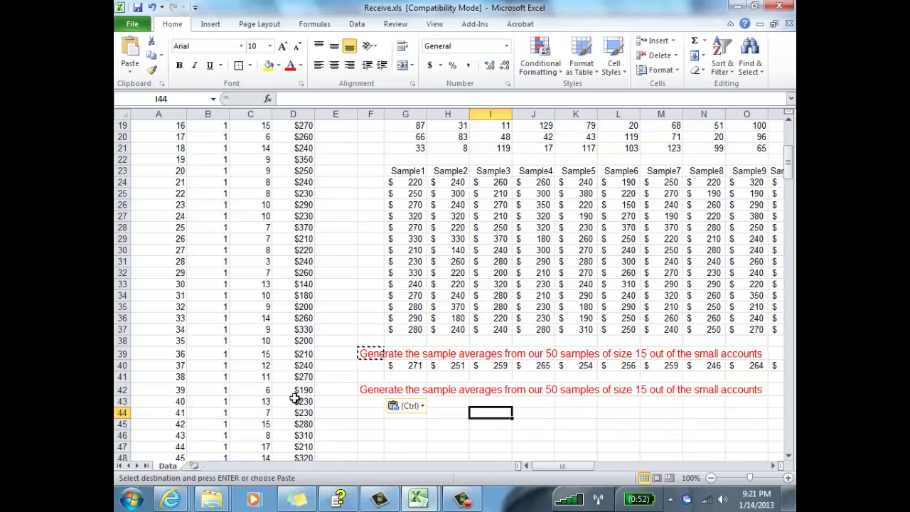
- Switch to File Explorer and open session02_revised.pptx from the lesson2 folder in PowerPoint
{"action": "mouse_move", "coordinate": [222, 503]}
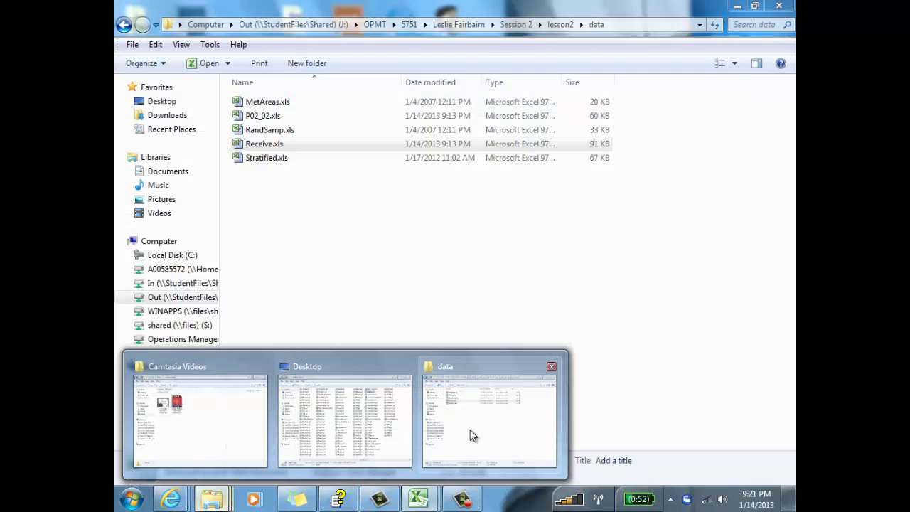
{"action": "left_click", "coordinate": [470, 429]}
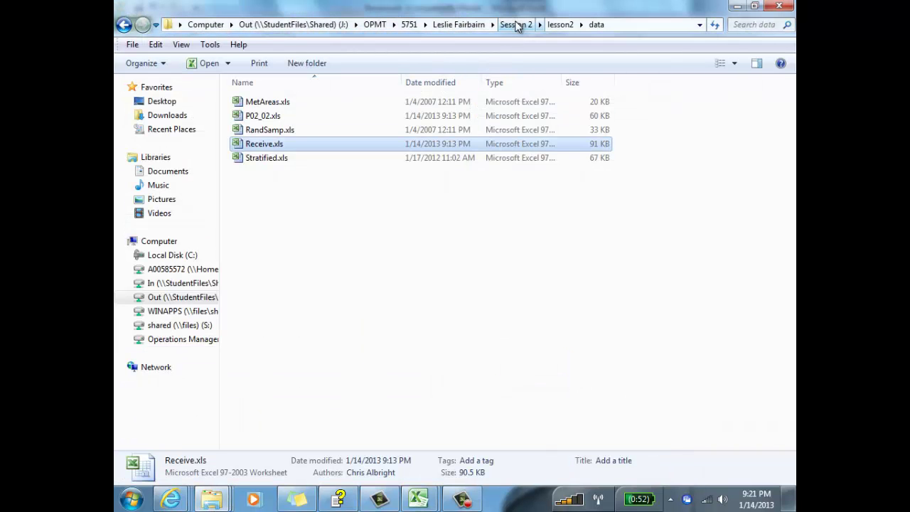
{"action": "left_click", "coordinate": [560, 25]}
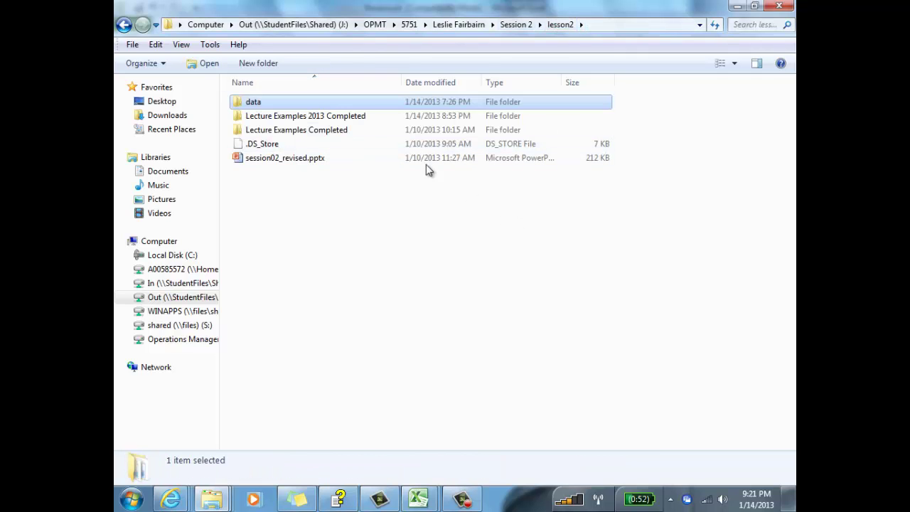
{"action": "double_click", "coordinate": [274, 159]}
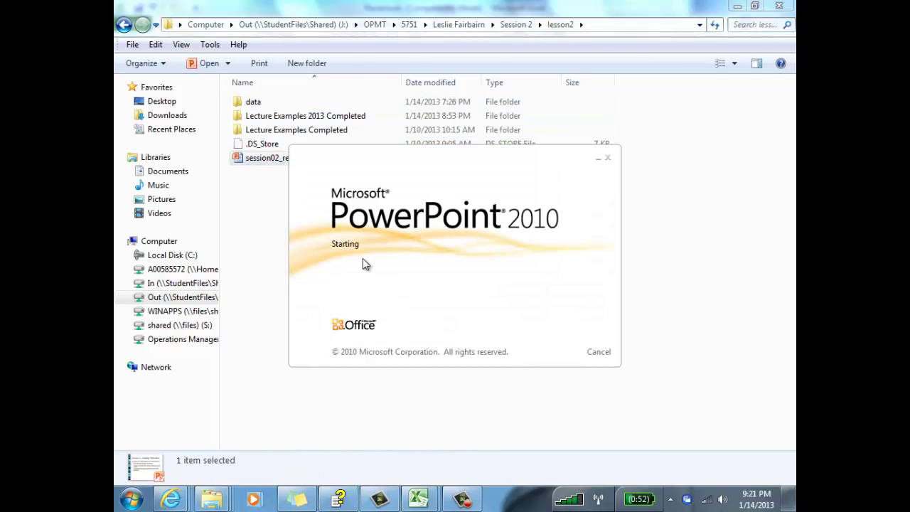
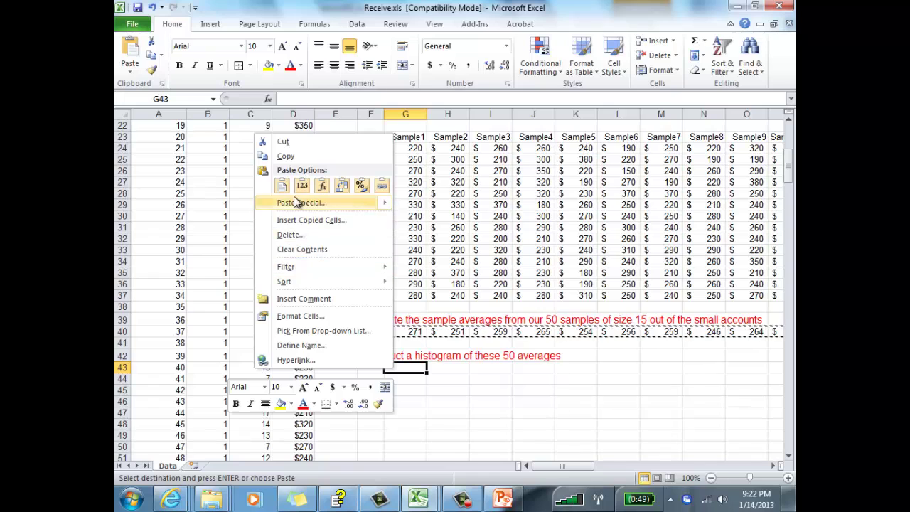
- Paste the copied sample averages transposed as values and number formats down column G from G43, and check the pasted column
{"action": "left_click", "coordinate": [294, 203]}
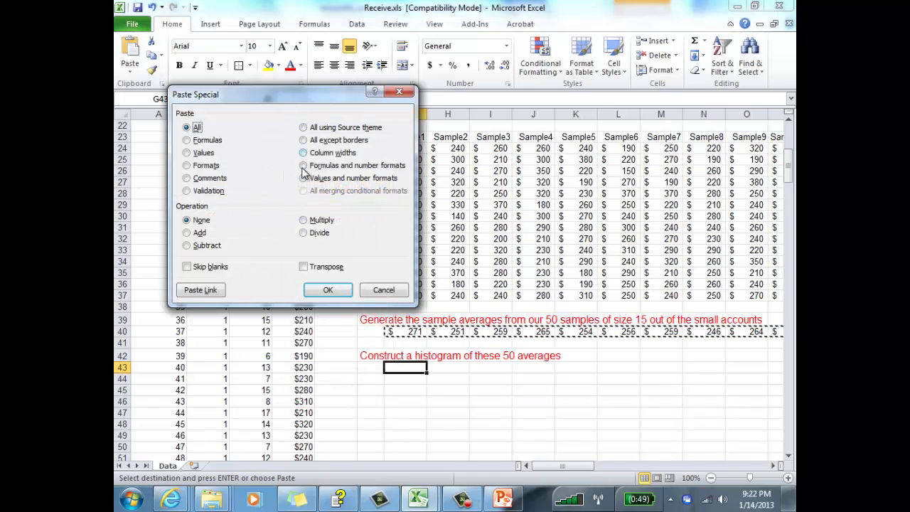
{"action": "left_click", "coordinate": [304, 178]}
{"action": "left_click", "coordinate": [304, 267]}
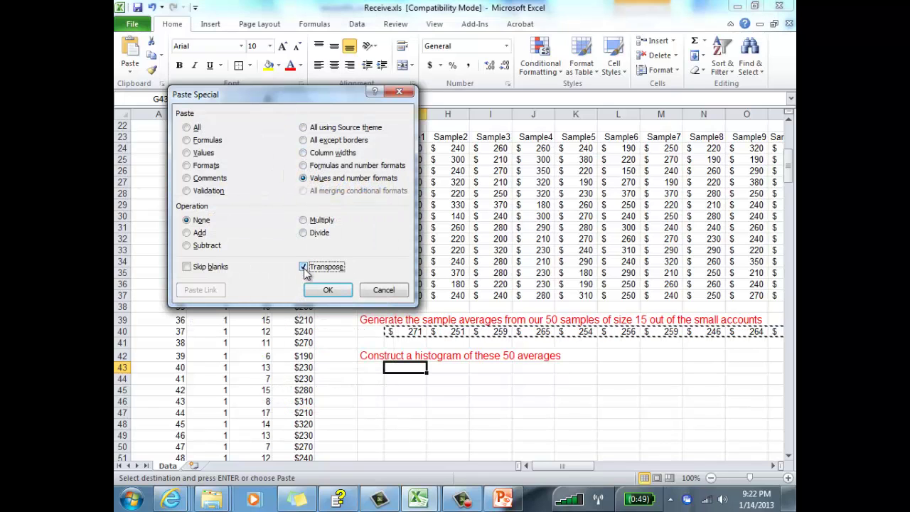
{"action": "left_click", "coordinate": [327, 290]}
{"action": "left_click", "coordinate": [482, 408]}
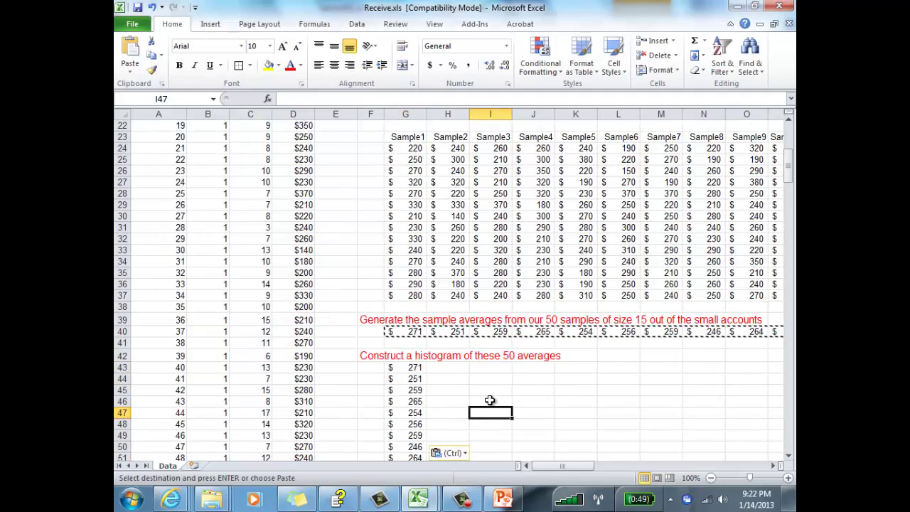
{"action": "scroll", "coordinate": [490, 402], "scroll_direction": "down", "scroll_amount": 20}
{"action": "scroll", "coordinate": [493, 399], "scroll_direction": "up", "scroll_amount": 19}
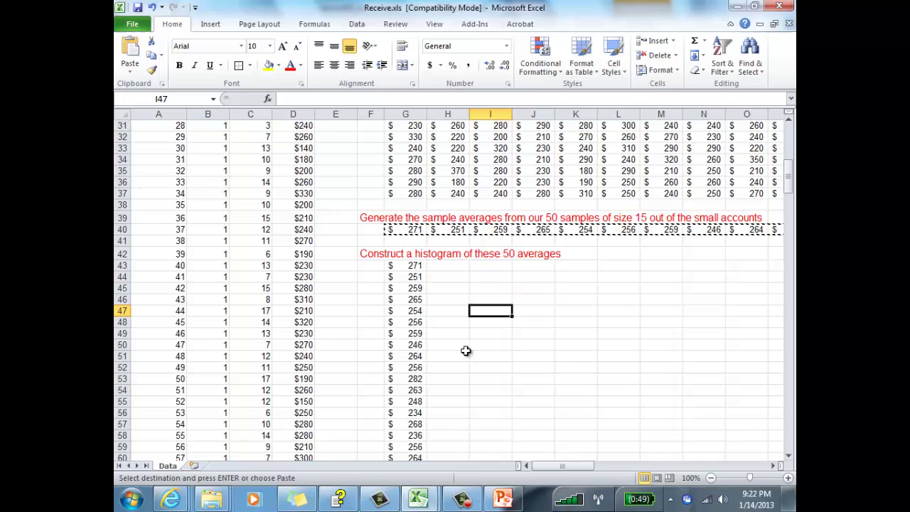
{"action": "left_click", "coordinate": [405, 265]}
{"action": "scroll", "coordinate": [505, 280], "scroll_direction": "down", "scroll_amount": 13}
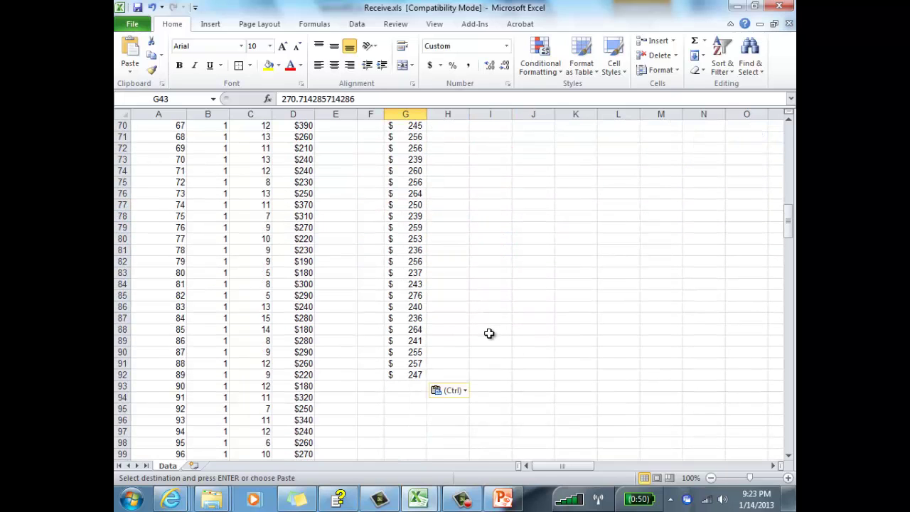
{"action": "scroll", "coordinate": [489, 334], "scroll_direction": "up", "scroll_amount": 13}
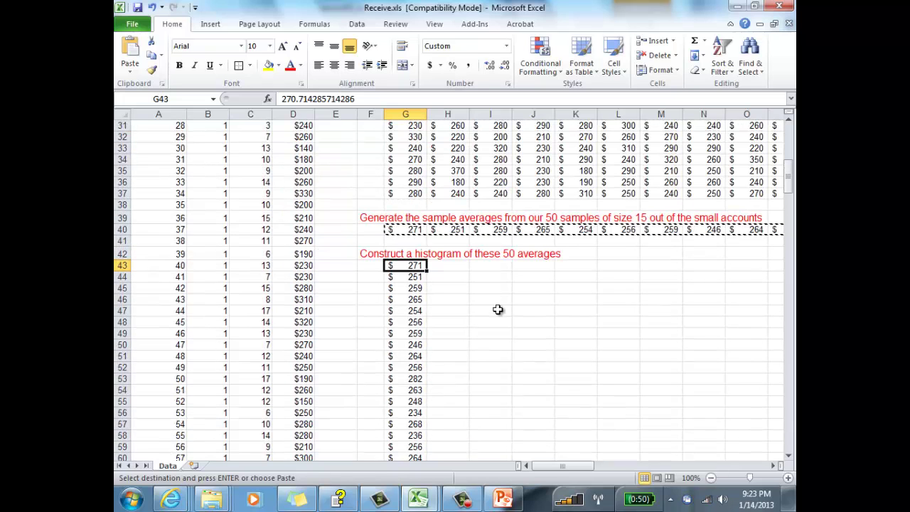
{"action": "left_click", "coordinate": [497, 310]}
{"action": "left_click", "coordinate": [422, 265]}
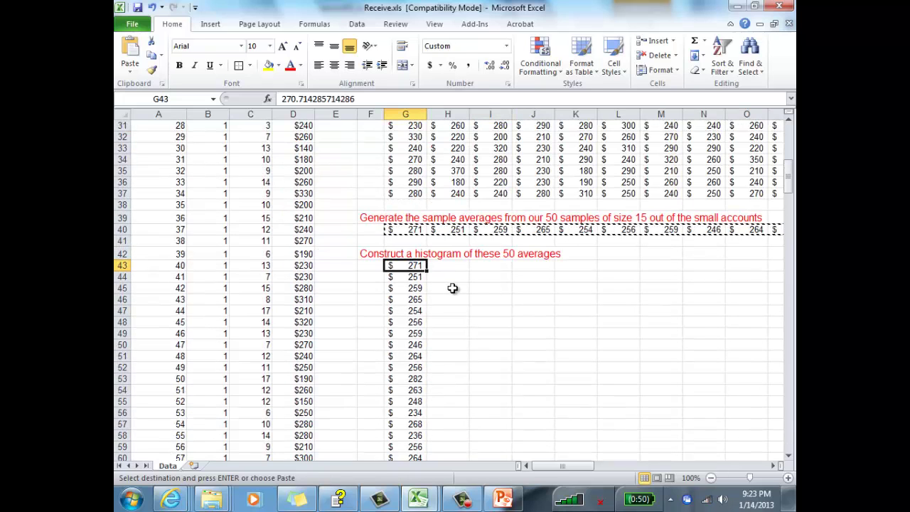
{"action": "left_click", "coordinate": [480, 26]}
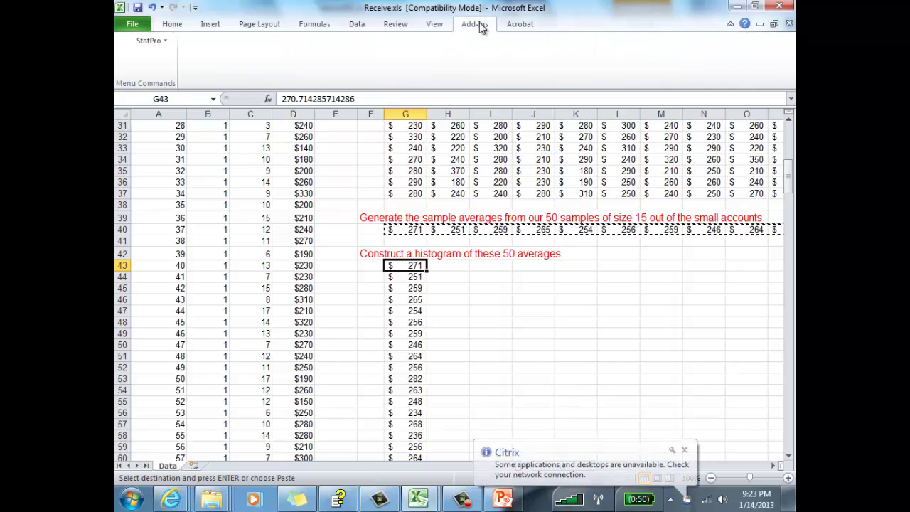
{"action": "left_click", "coordinate": [151, 41]}
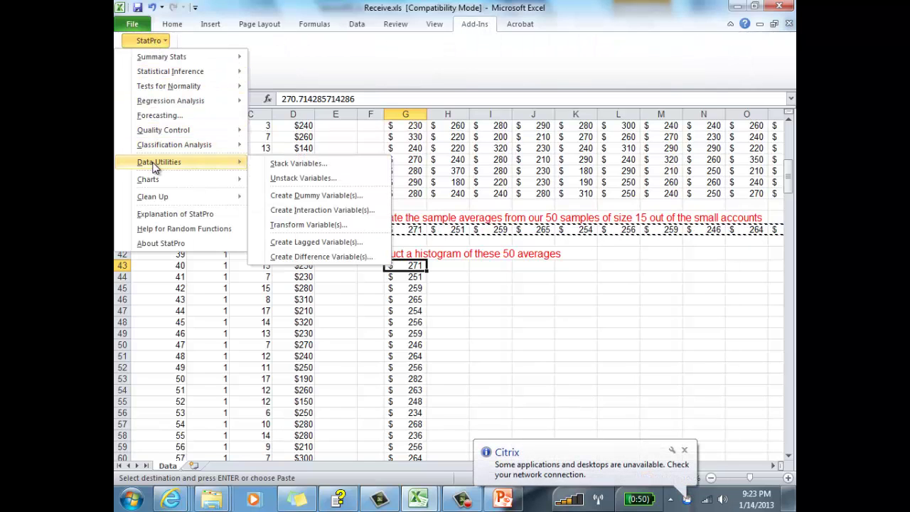
{"action": "mouse_move", "coordinate": [155, 182]}
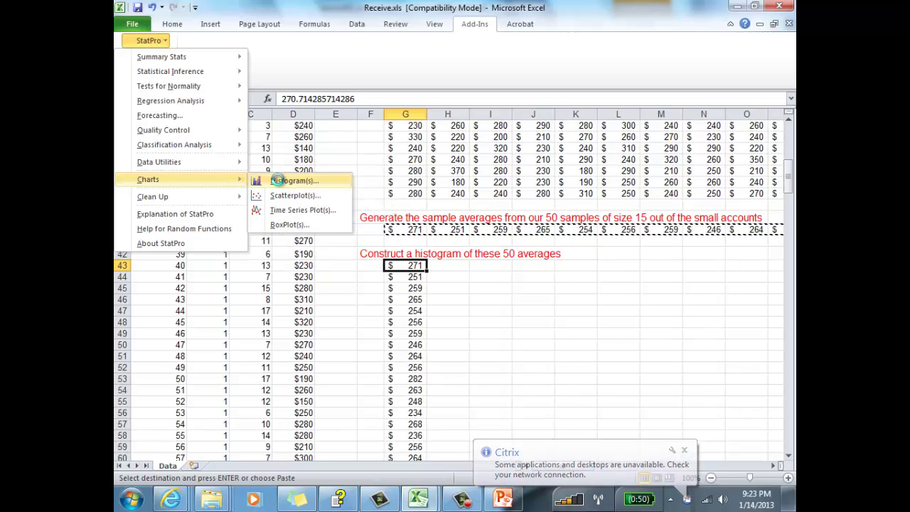
{"action": "left_click", "coordinate": [283, 179]}
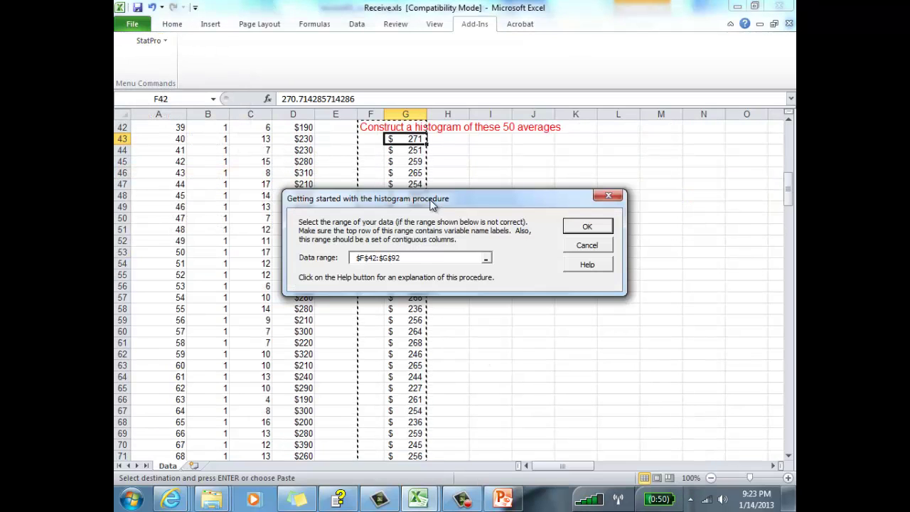
{"action": "left_click_drag", "start_coordinate": [432, 200], "coordinate": [453, 191]}
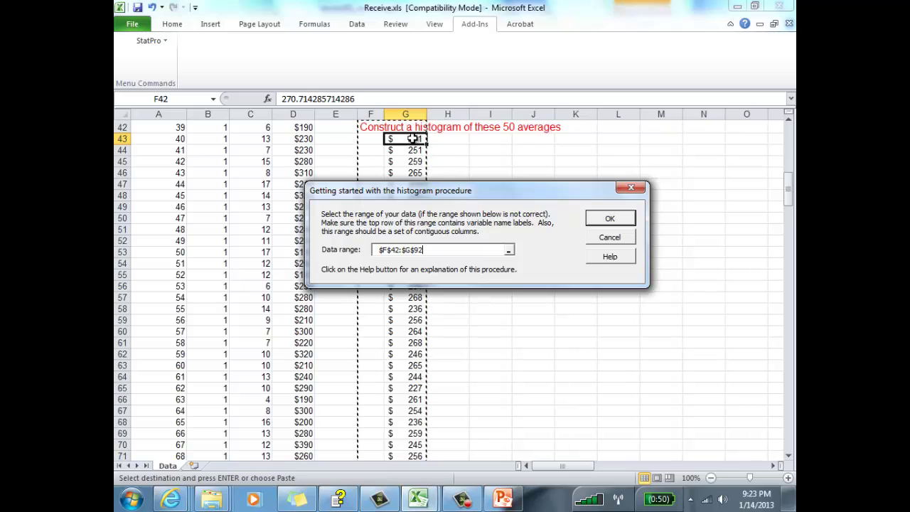
{"action": "left_click", "coordinate": [412, 139]}
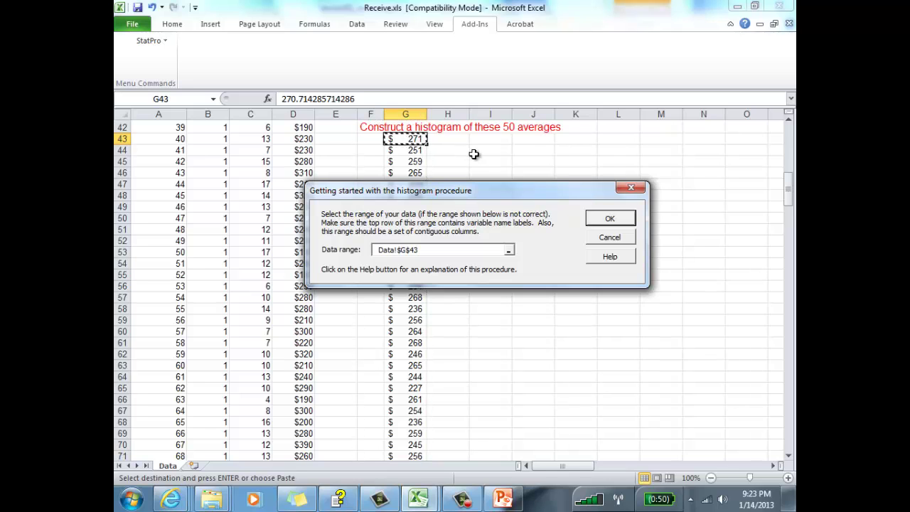
{"action": "key", "text": "ctrl+shift+Down"}
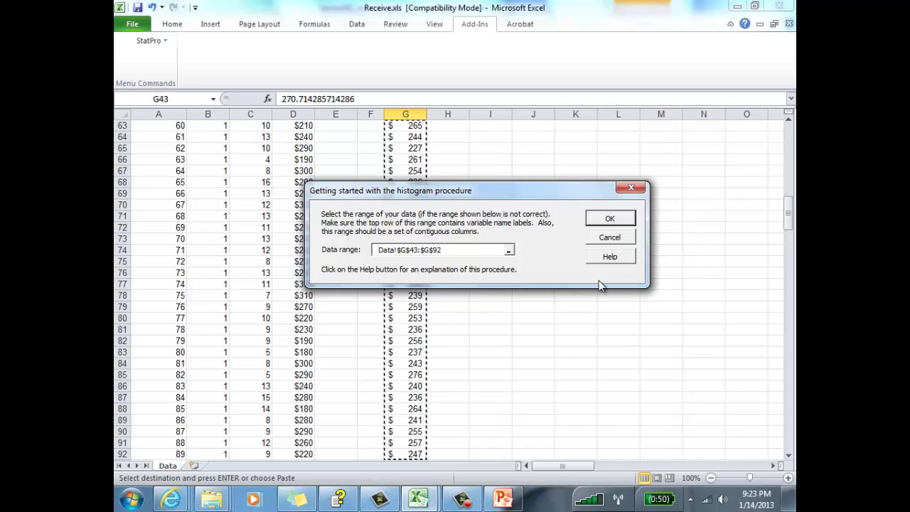
{"action": "left_click", "coordinate": [605, 238]}
{"action": "scroll", "coordinate": [599, 295], "scroll_direction": "up", "scroll_amount": 3}
{"action": "scroll", "coordinate": [583, 426], "scroll_direction": "up", "scroll_amount": 7}
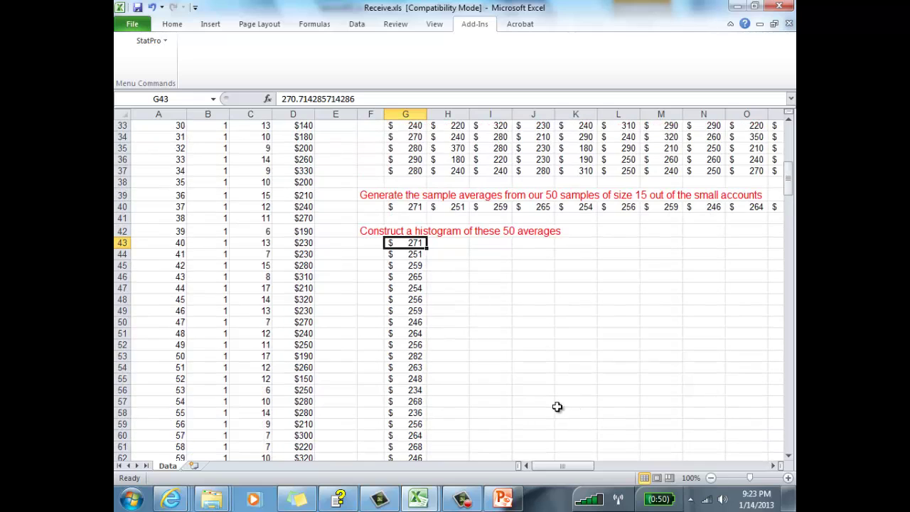
- Move the heading "Construct a histogram of these 50 averages" from F42 up to F41, leaving F42 empty
{"action": "left_click", "coordinate": [411, 232]}
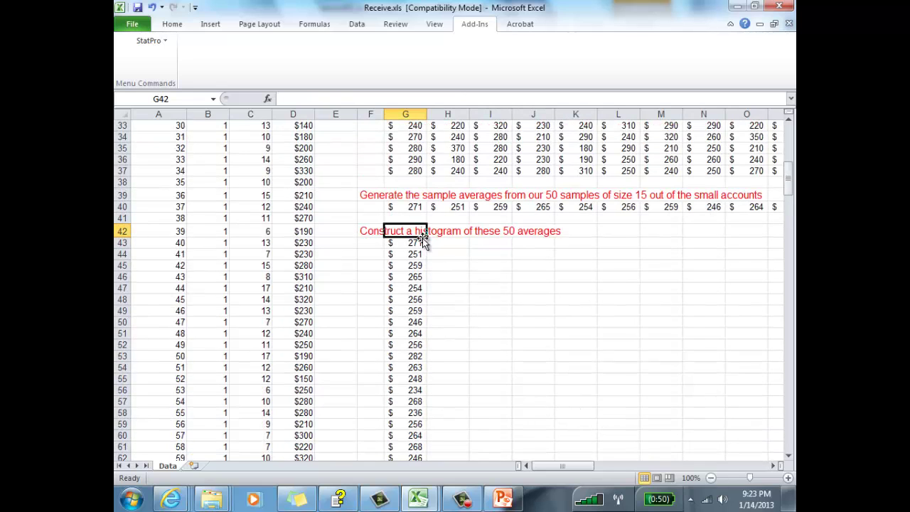
{"action": "left_click", "coordinate": [371, 231]}
{"action": "key", "text": "ctrl+x"}
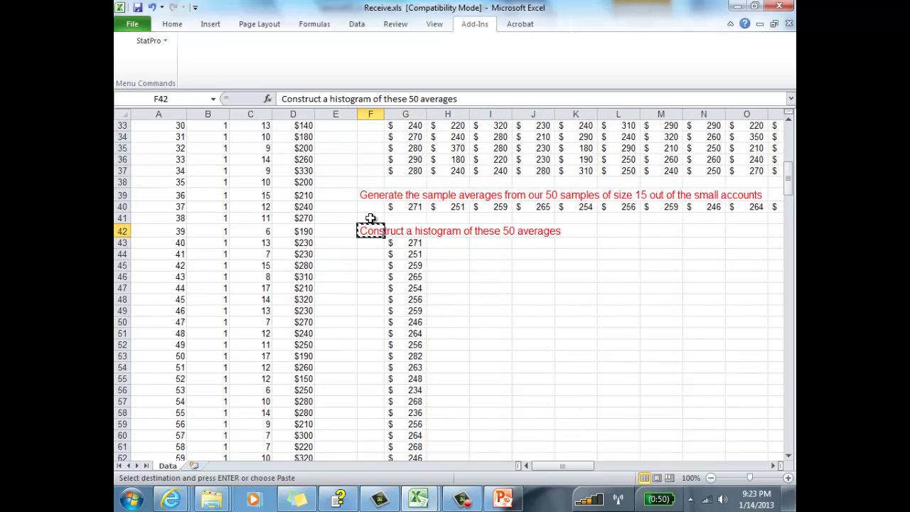
{"action": "left_click", "coordinate": [376, 218]}
{"action": "key", "text": "ctrl+v"}
{"action": "left_click", "coordinate": [446, 267]}
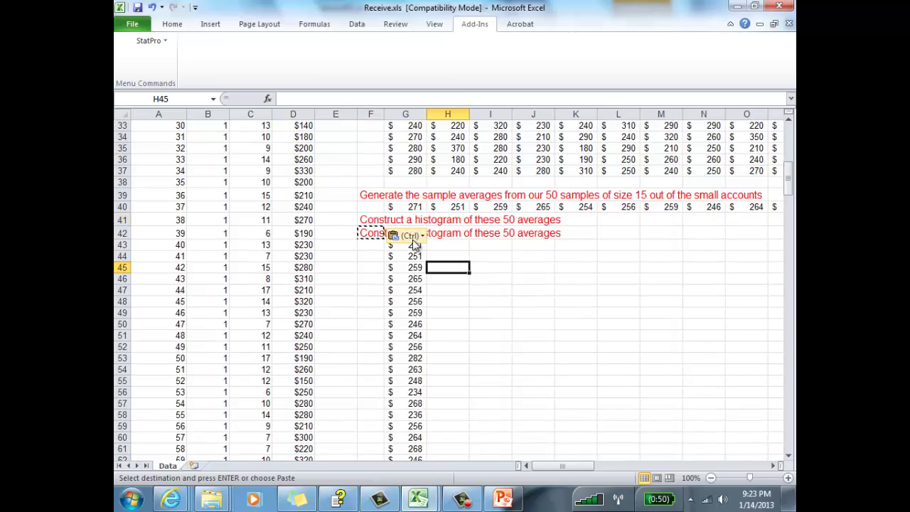
{"action": "left_click", "coordinate": [359, 231]}
{"action": "key", "text": "Delete"}
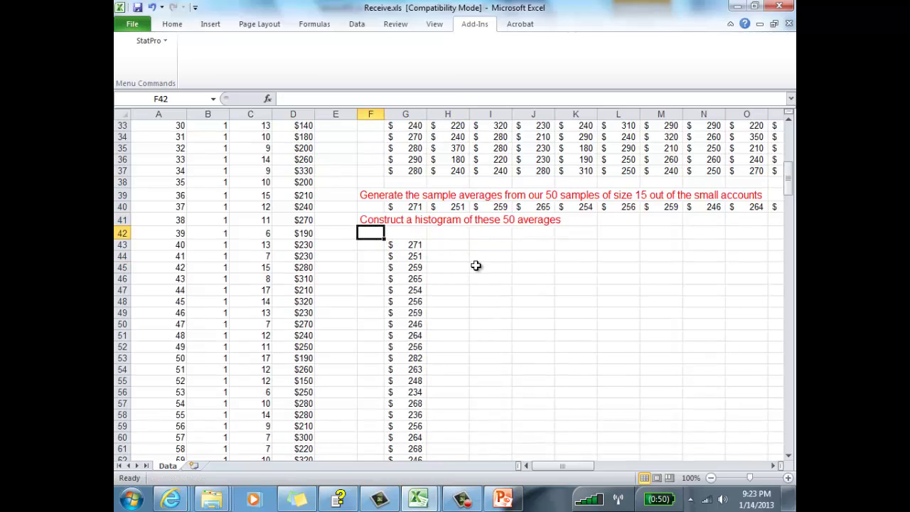
- Enter Sample_Averages in G42 as the label of the averages column
{"action": "left_click", "coordinate": [413, 233]}
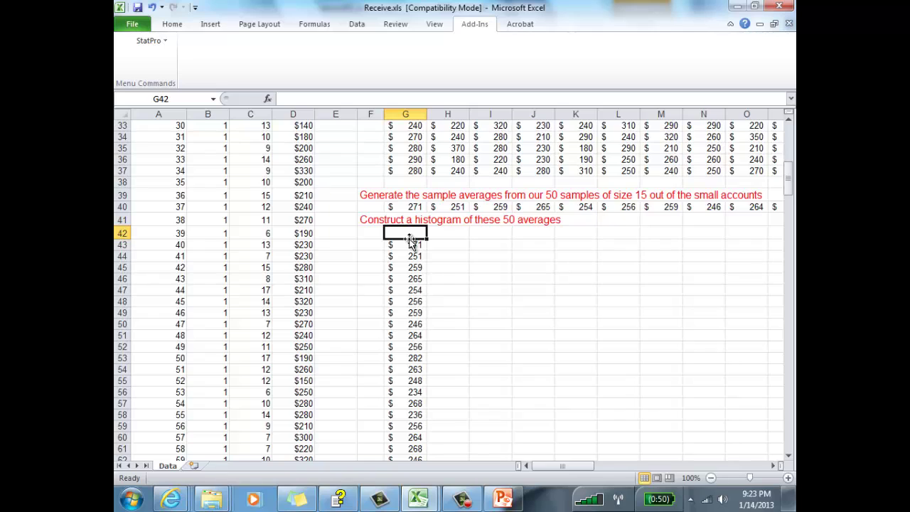
{"action": "type", "text": "Va"}
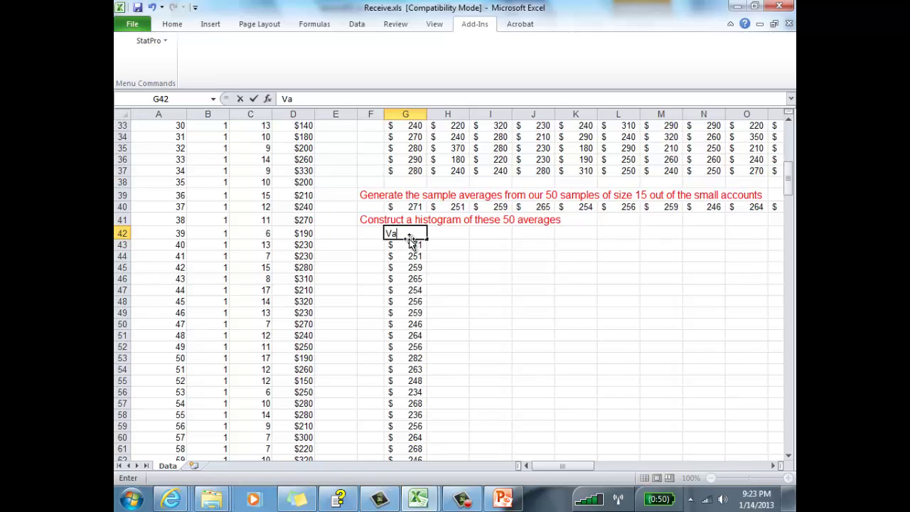
{"action": "type", "text": "reSample"}
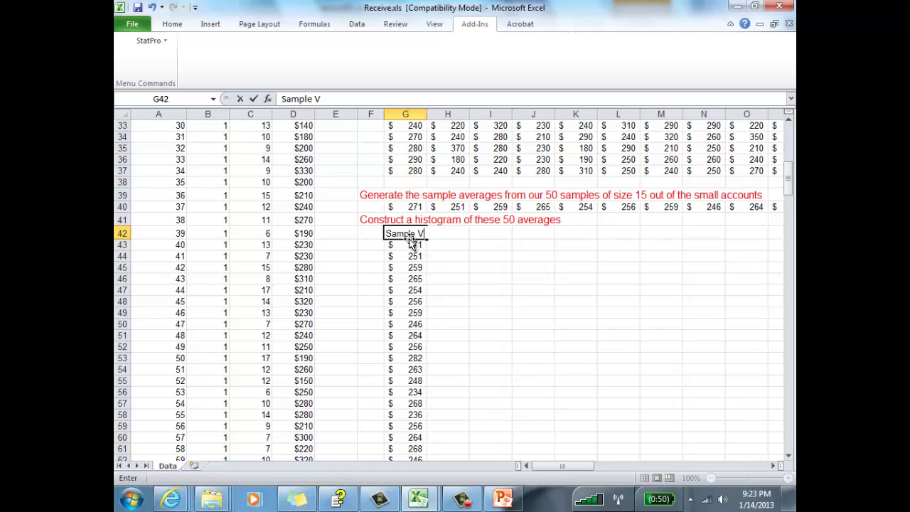
{"action": "type", "text": " Averages"}
{"action": "double_click", "coordinate": [420, 233]}
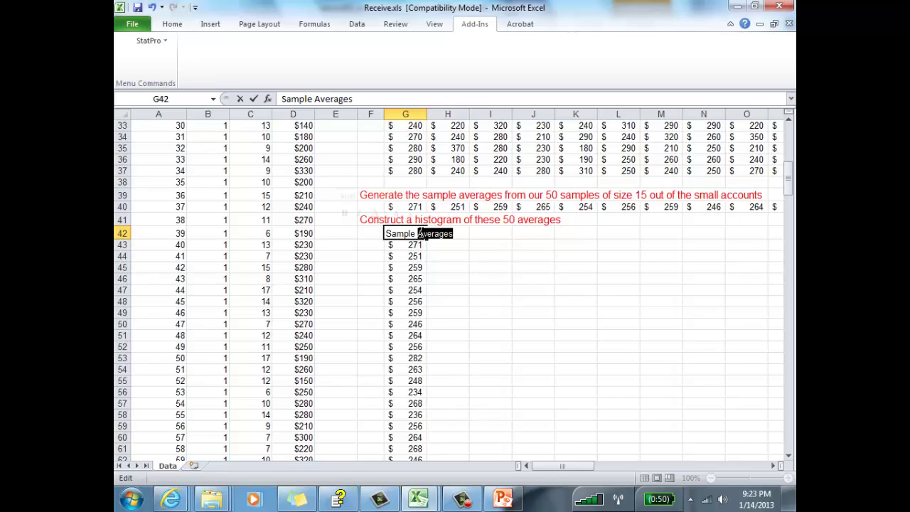
{"action": "left_click", "coordinate": [420, 234]}
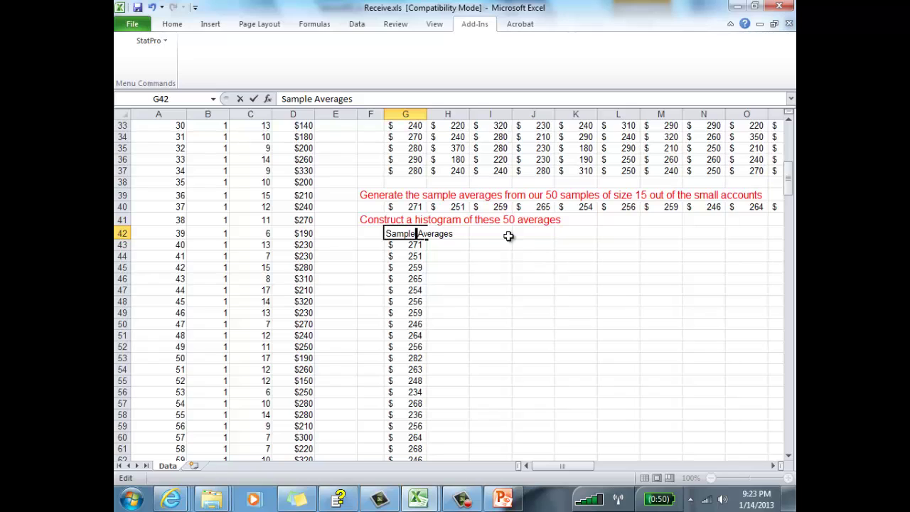
{"action": "key", "text": "BackSpace"}
{"action": "type", "text": "_"}
{"action": "key", "text": "Return"}
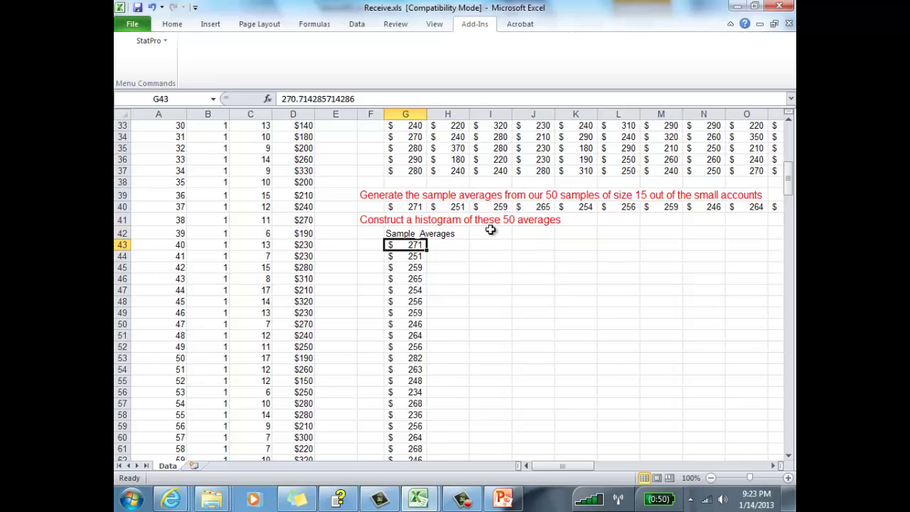
- Start a StatPro histogram and set its data range to the Sample_Averages column, from the label in G42 down to the last average
{"action": "left_click", "coordinate": [490, 256]}
{"action": "left_click", "coordinate": [414, 235]}
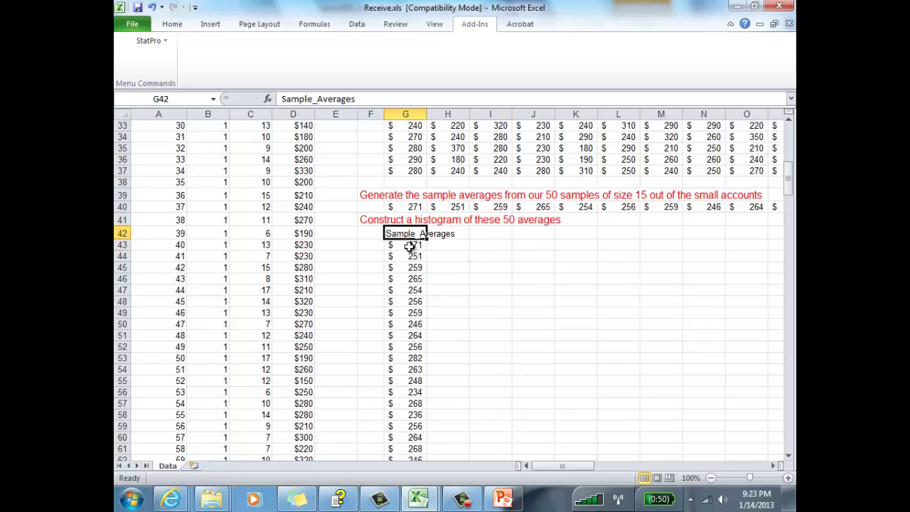
{"action": "left_click", "coordinate": [465, 266]}
{"action": "left_click", "coordinate": [412, 236]}
{"action": "left_click", "coordinate": [150, 40]}
{"action": "mouse_move", "coordinate": [160, 183]}
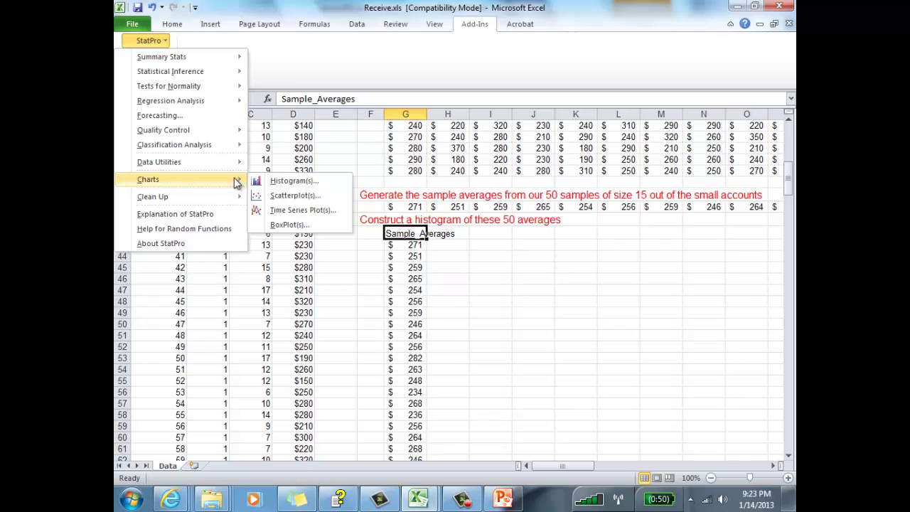
{"action": "left_click", "coordinate": [282, 182]}
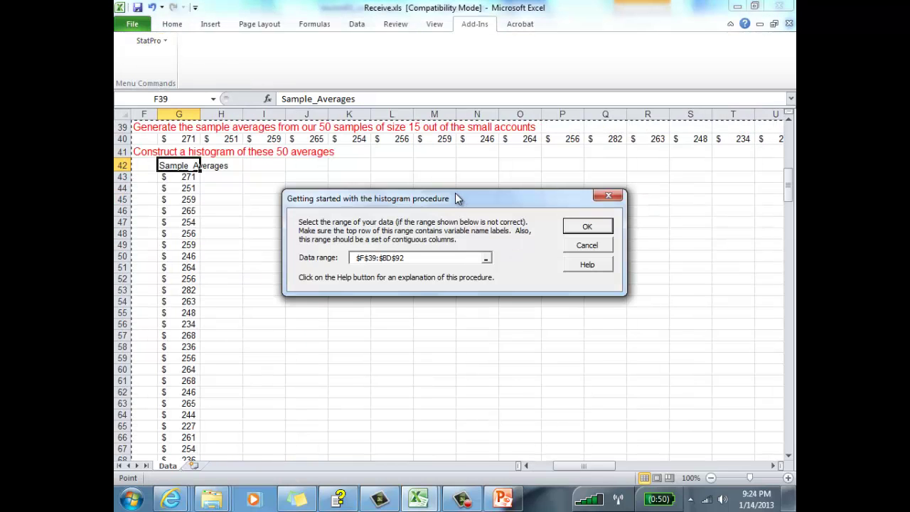
{"action": "left_click", "coordinate": [162, 164]}
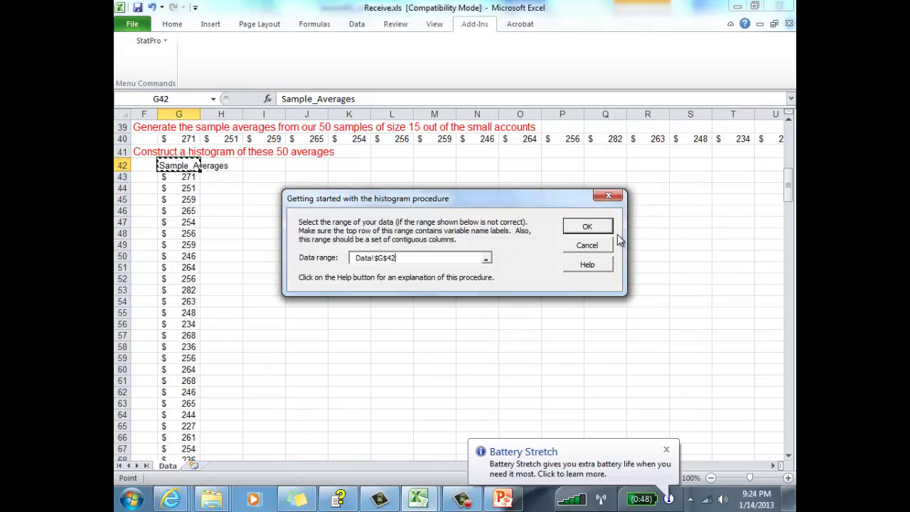
{"action": "left_click", "coordinate": [666, 449]}
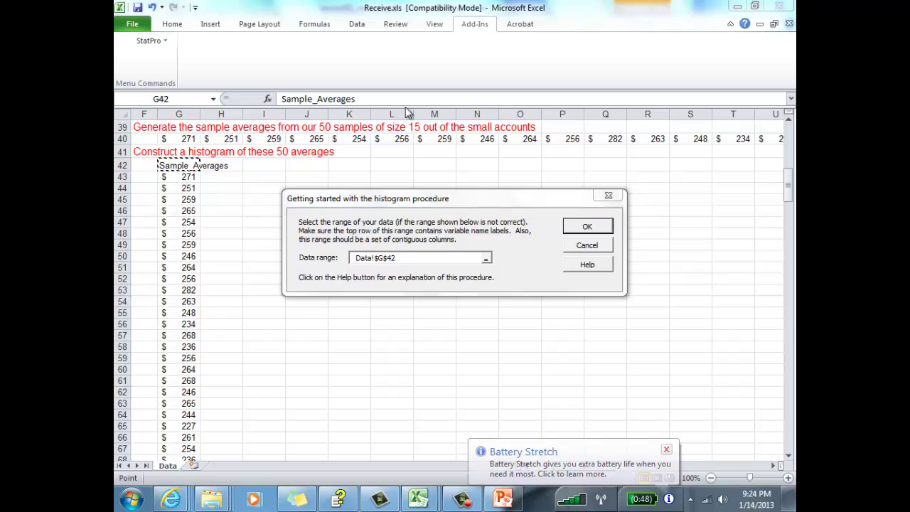
{"action": "left_click", "coordinate": [184, 167]}
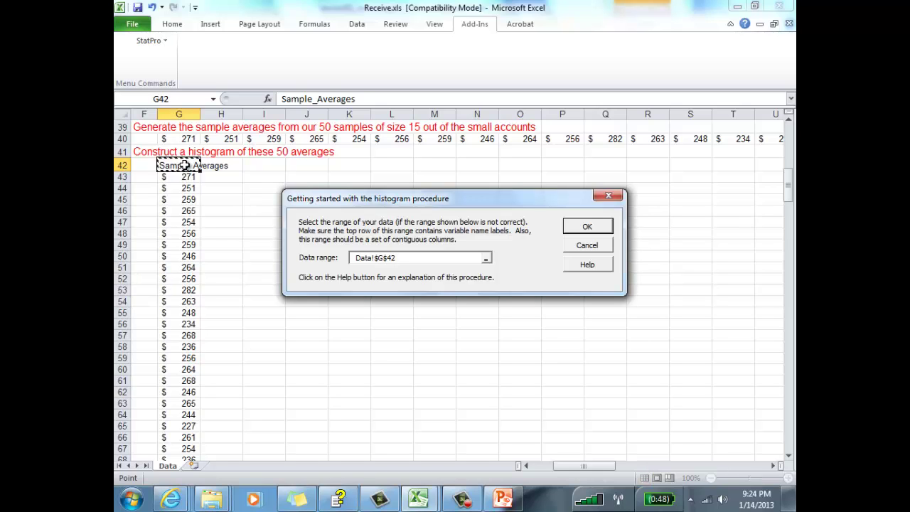
{"action": "key", "text": "ctrl+shift+Down"}
{"action": "left_click", "coordinate": [574, 226]}
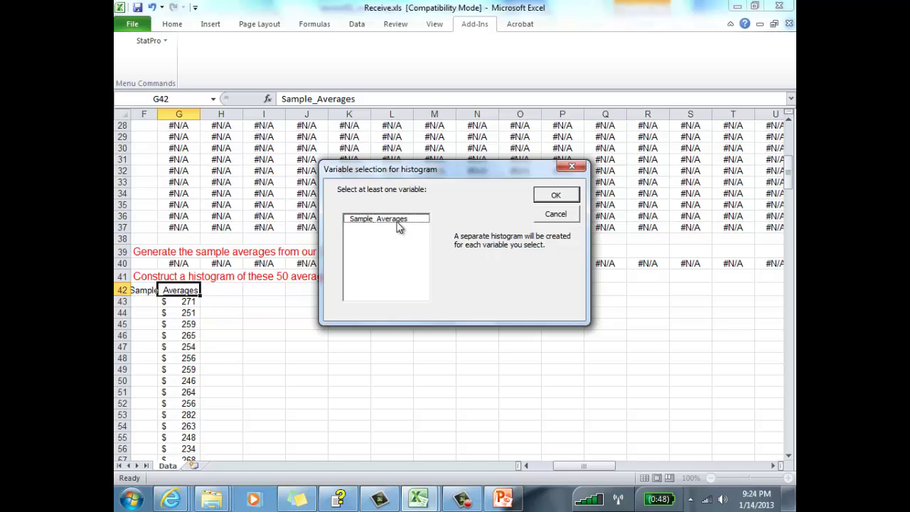
- Choose Sample_Averages as the histogram variable and set the minimum value to 225, dismissing the Windows color scheme prompt
{"action": "left_click", "coordinate": [393, 226]}
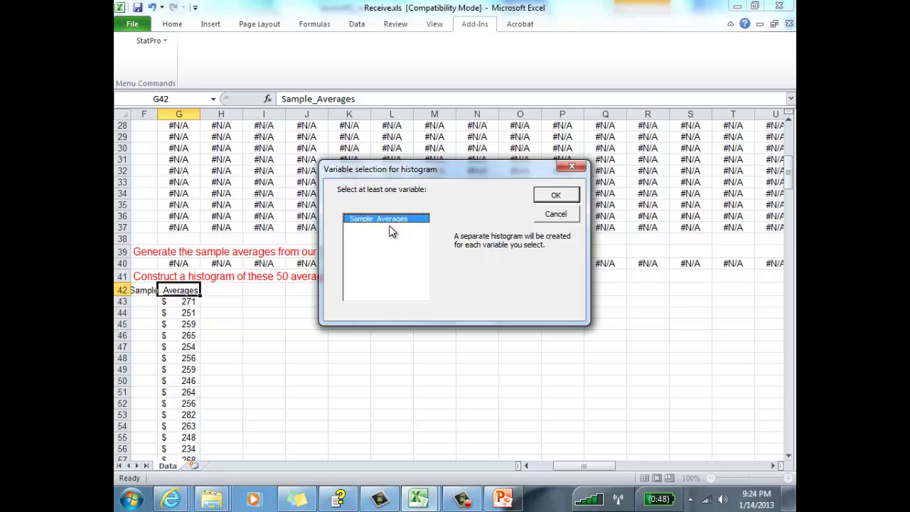
{"action": "left_click", "coordinate": [557, 198]}
{"action": "left_click", "coordinate": [558, 197]}
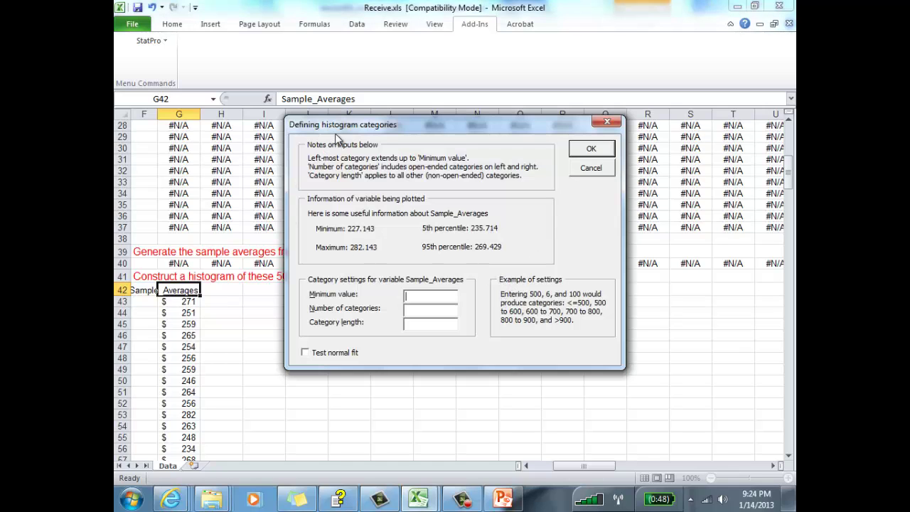
{"action": "left_click_drag", "start_coordinate": [338, 128], "coordinate": [321, 120]}
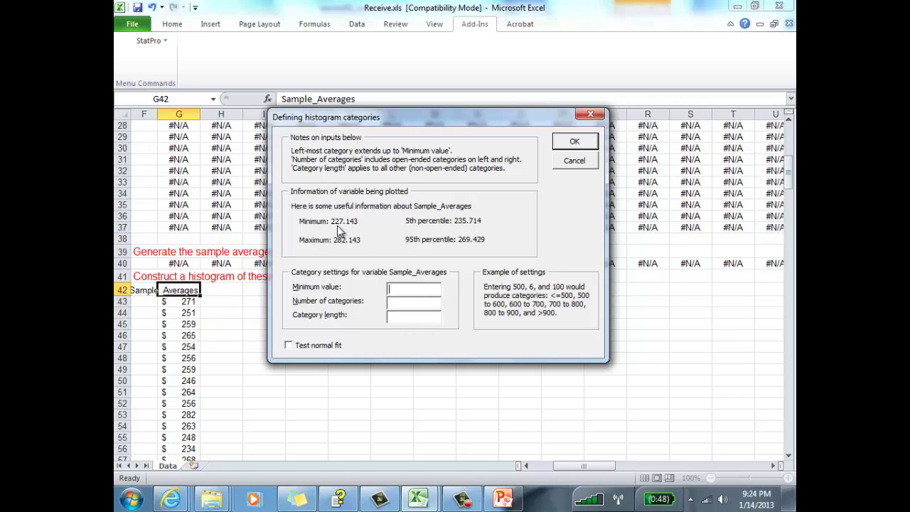
{"action": "type", "text": "22"}
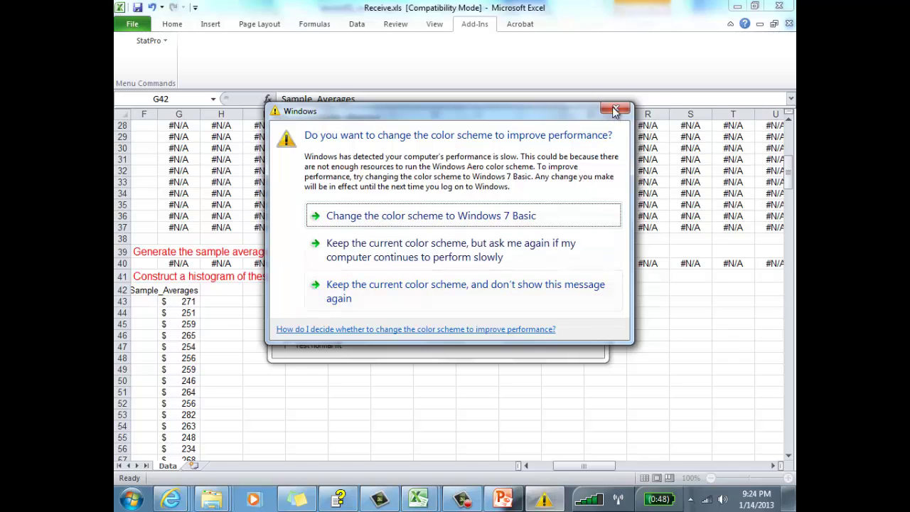
{"action": "left_click", "coordinate": [615, 110]}
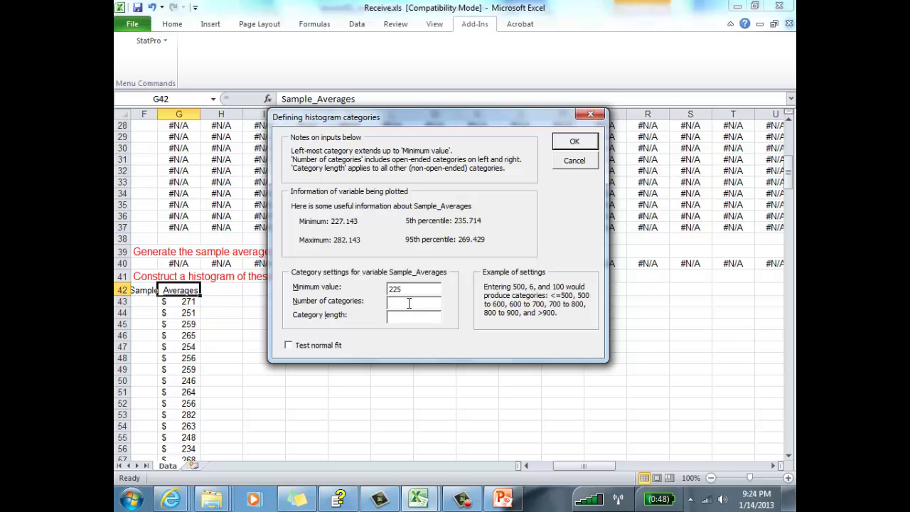
- Switch to File Explorer, go up from lesson2 to the folder containing Session 2, and open Number of Categories for Histogram.docx in Word
{"action": "left_click", "coordinate": [211, 497]}
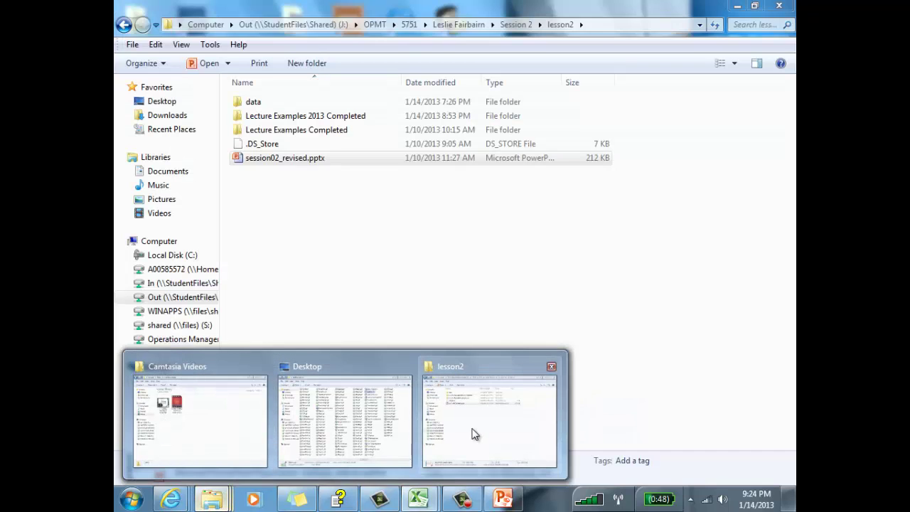
{"action": "left_click", "coordinate": [471, 433]}
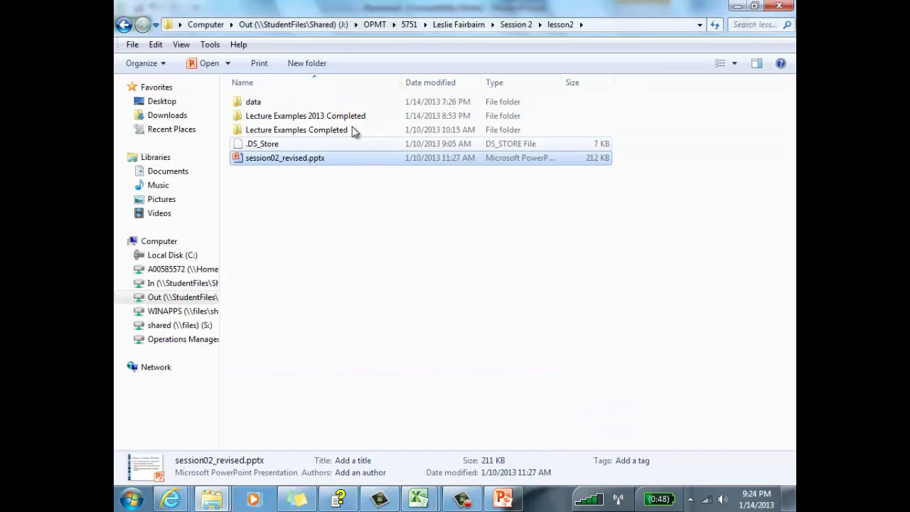
{"action": "left_click", "coordinate": [454, 24]}
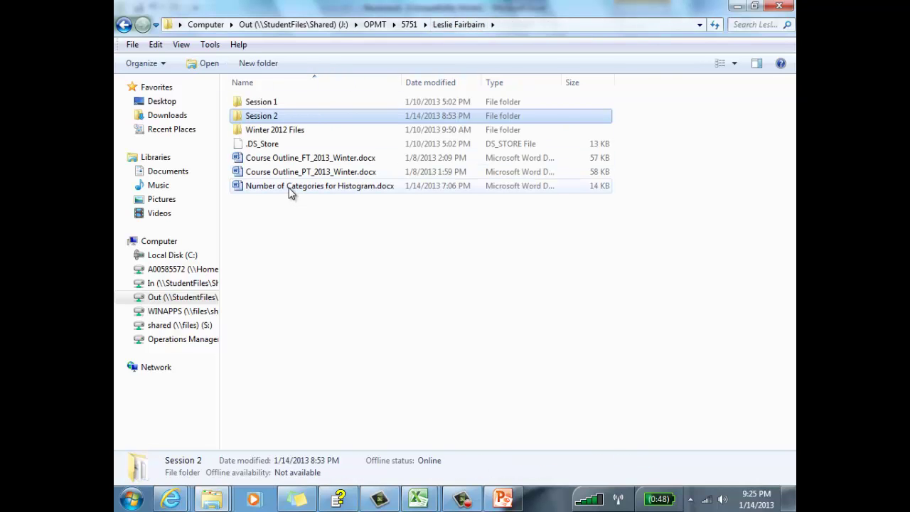
{"action": "double_click", "coordinate": [290, 190]}
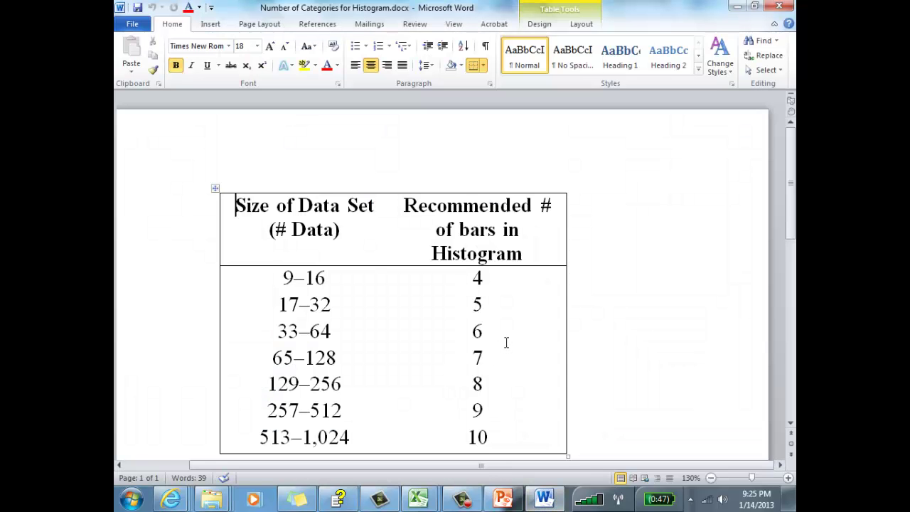
- Color the text of the 33–64 row red in the table of recommended histogram bars and highlight its value 6
{"action": "left_click_drag", "start_coordinate": [484, 331], "coordinate": [387, 319]}
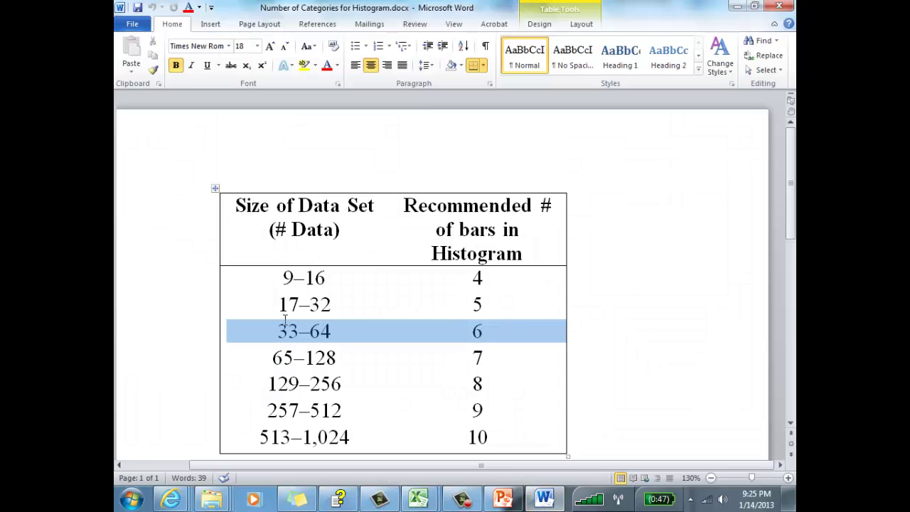
{"action": "left_click", "coordinate": [327, 68]}
{"action": "left_click", "coordinate": [622, 310]}
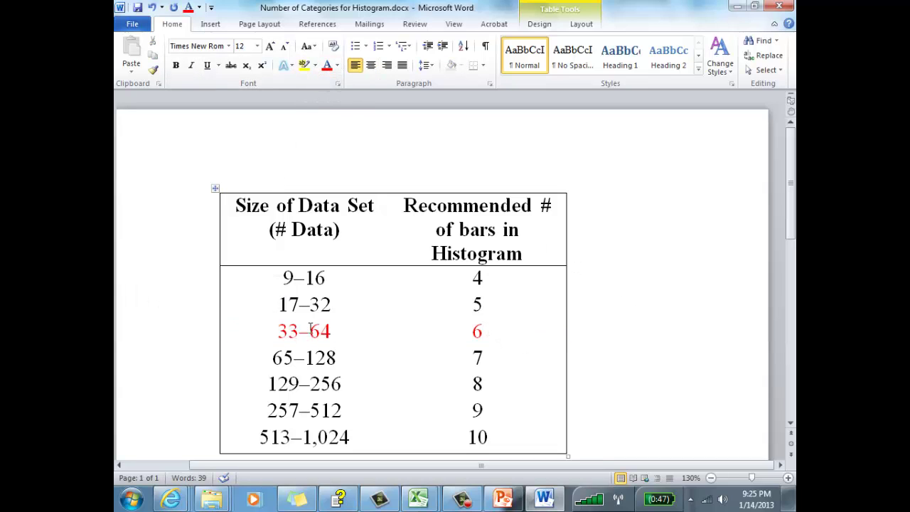
{"action": "left_click", "coordinate": [481, 338]}
{"action": "double_click", "coordinate": [480, 333]}
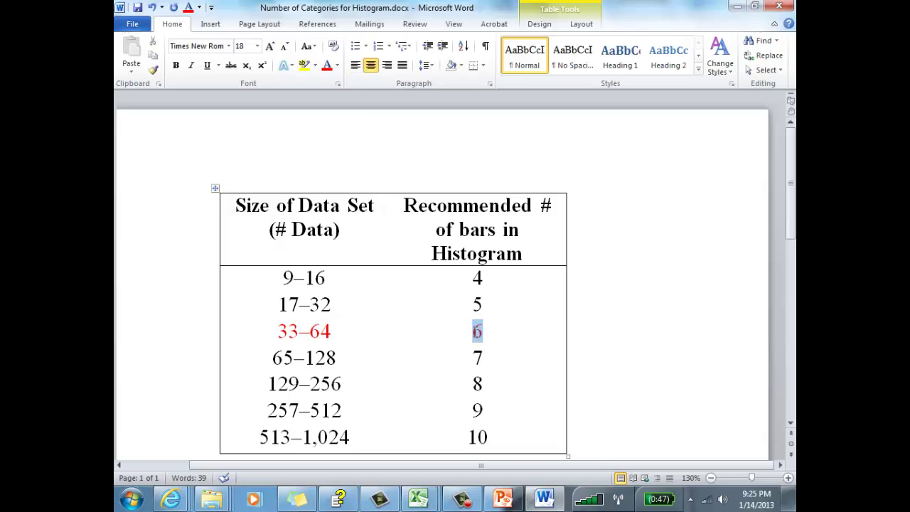
{"action": "left_click", "coordinate": [669, 292]}
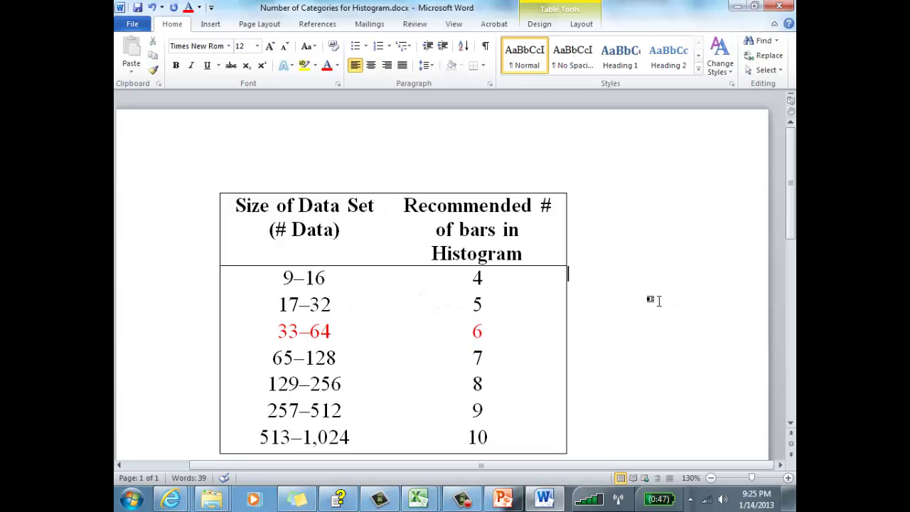
{"action": "double_click", "coordinate": [476, 332]}
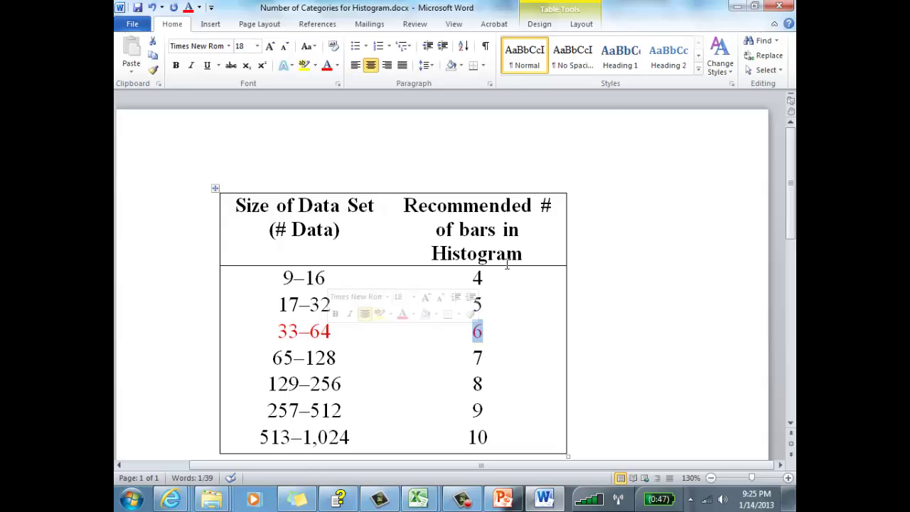
- Minimize the document, switch back to Receive.xls in Excel, and set the number of histogram categories to 8
{"action": "left_click", "coordinate": [735, 6]}
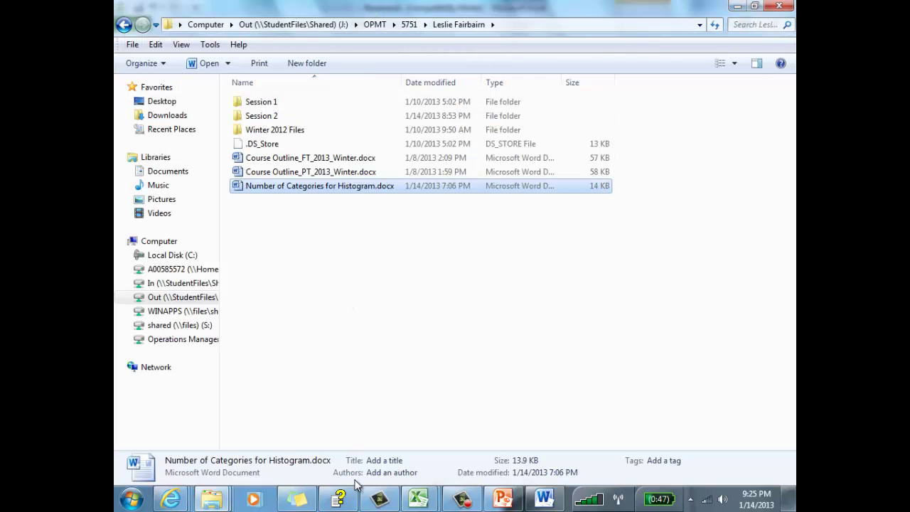
{"action": "mouse_move", "coordinate": [427, 506]}
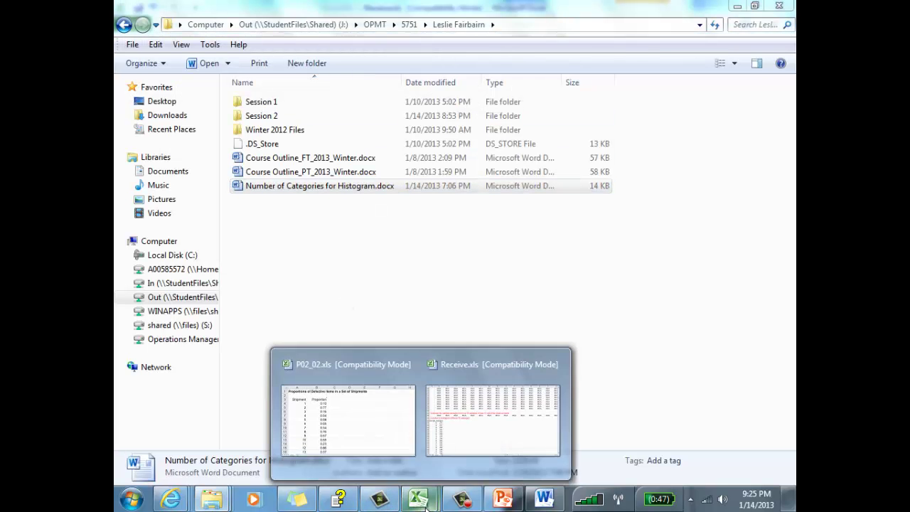
{"action": "left_click", "coordinate": [463, 447]}
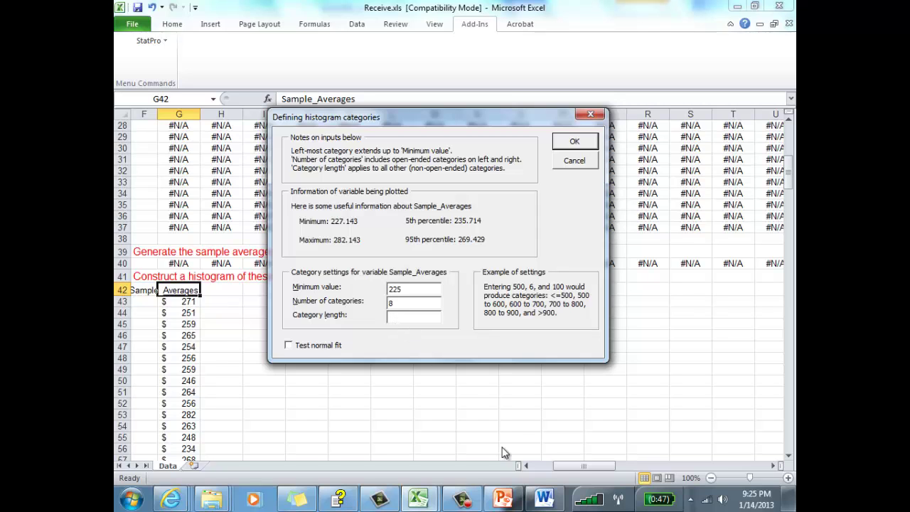
- Switch back to the Word document and color the Category Width formula below the table red
{"action": "left_click", "coordinate": [544, 499]}
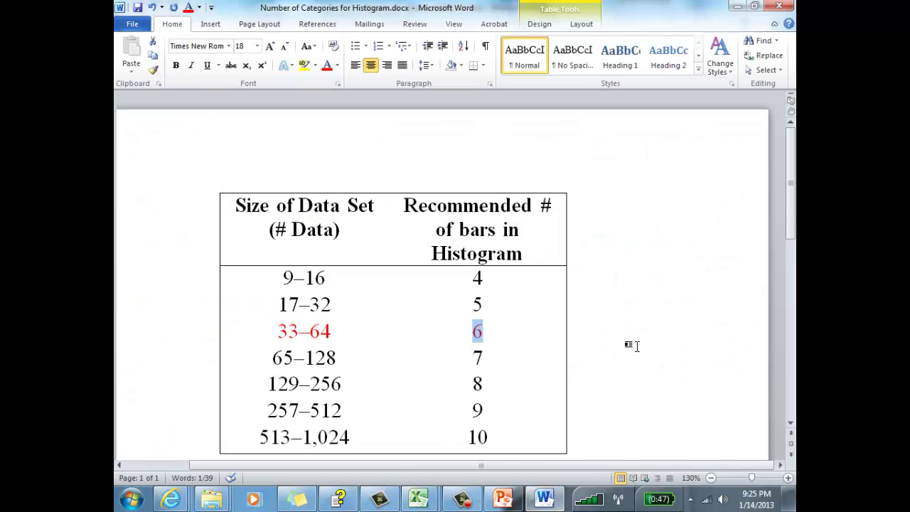
{"action": "left_click", "coordinate": [636, 346]}
{"action": "scroll", "coordinate": [637, 356], "scroll_direction": "down", "scroll_amount": 5}
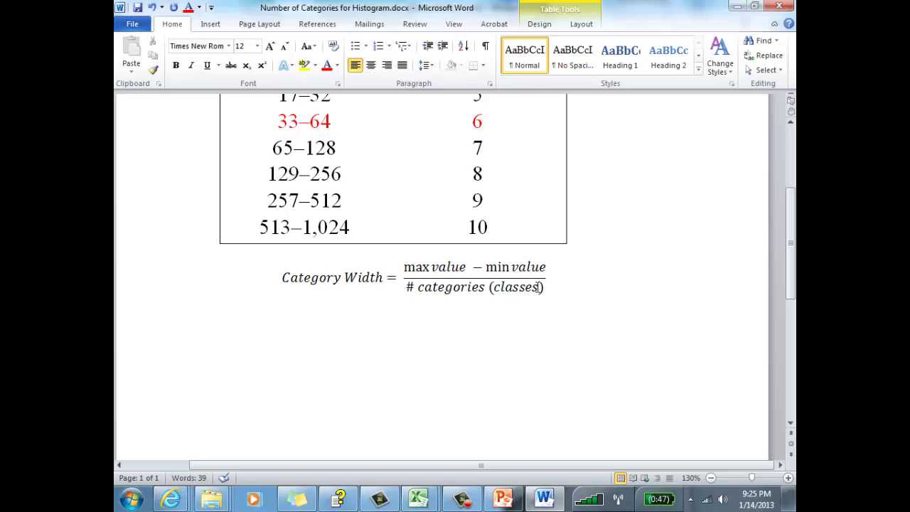
{"action": "left_click_drag", "start_coordinate": [538, 287], "coordinate": [288, 286]}
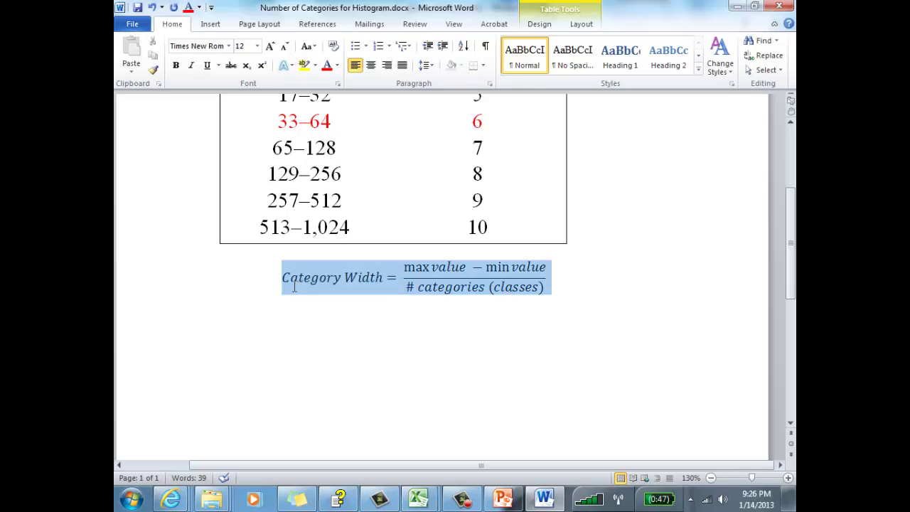
{"action": "left_click", "coordinate": [662, 373]}
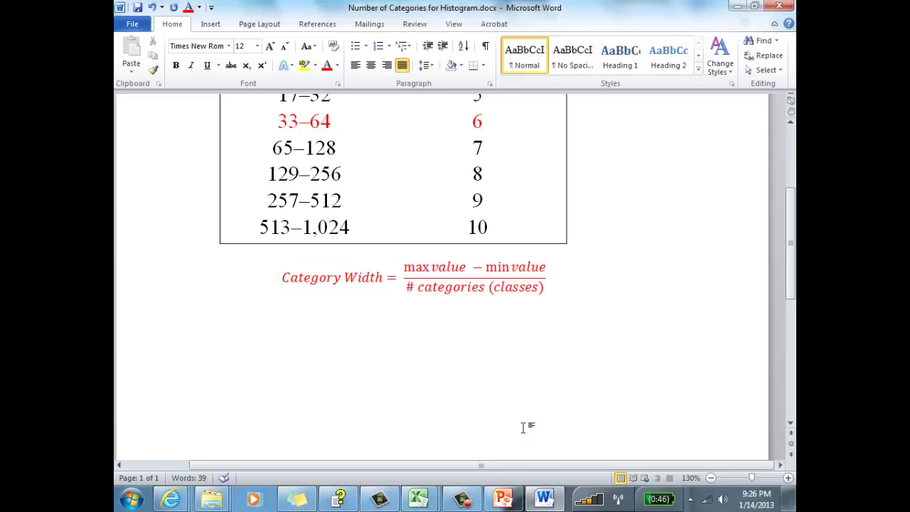
- Switch back to Receive.xls in Excel, set the category length to 10, and generate the histogram
{"action": "left_click", "coordinate": [424, 501]}
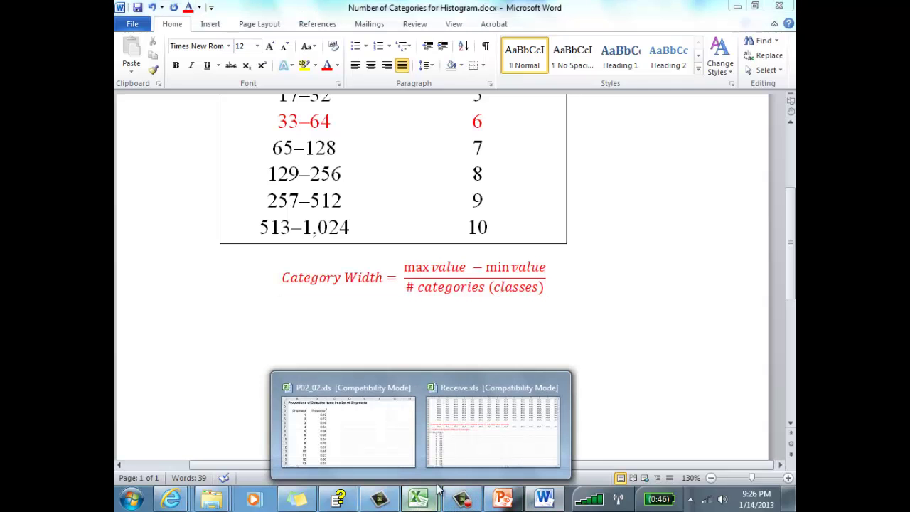
{"action": "left_click", "coordinate": [466, 448]}
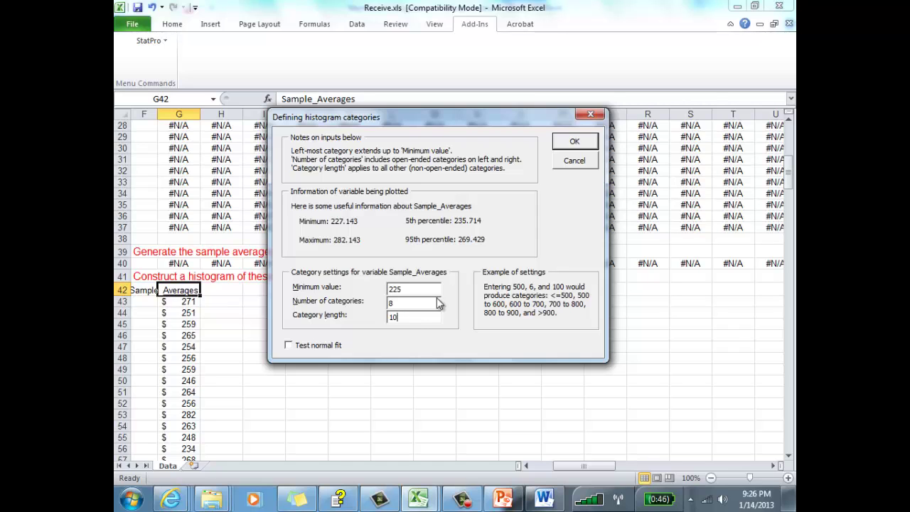
{"action": "left_click", "coordinate": [574, 143]}
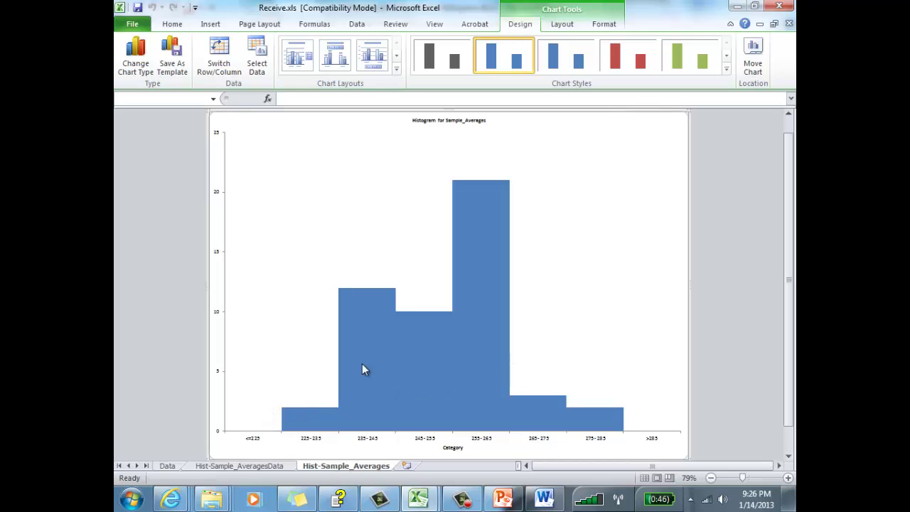
- Set the font size of the chart title "Histogram for Sample_Averages" to 16
{"action": "left_click", "coordinate": [469, 120]}
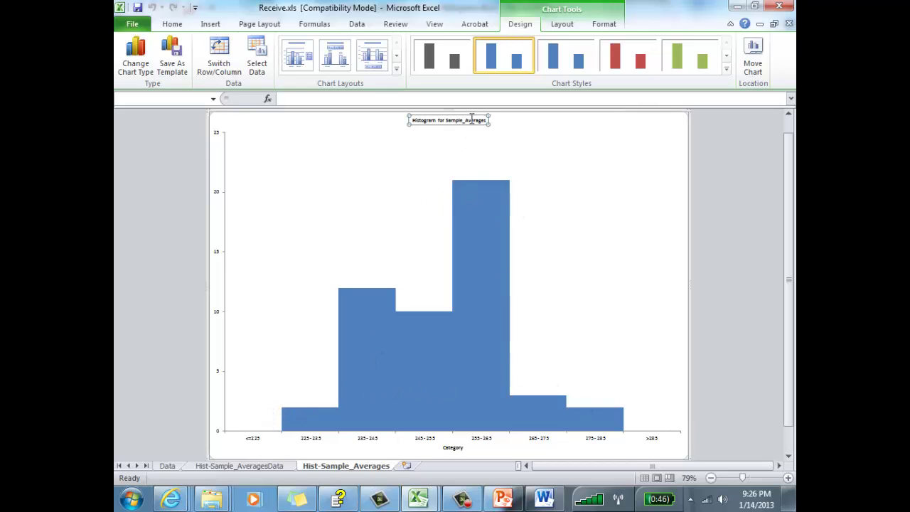
{"action": "right_click", "coordinate": [435, 119]}
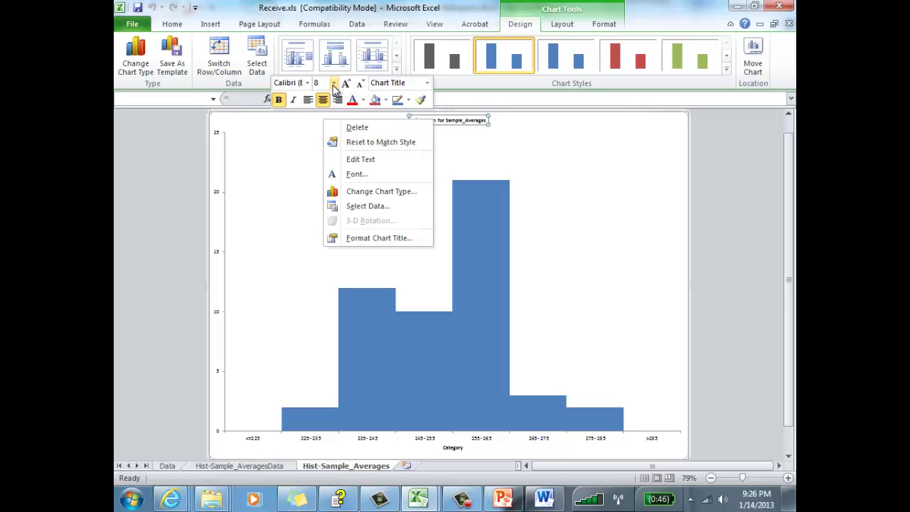
{"action": "left_click", "coordinate": [333, 83]}
{"action": "left_click", "coordinate": [319, 179]}
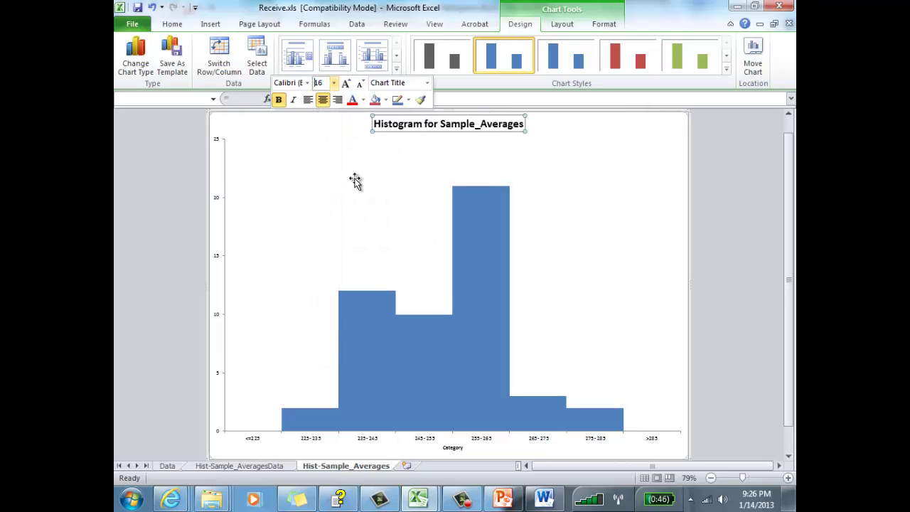
{"action": "left_click", "coordinate": [551, 174]}
- Set the font size of the horizontal axis title "Category" to 12
{"action": "left_click", "coordinate": [455, 448]}
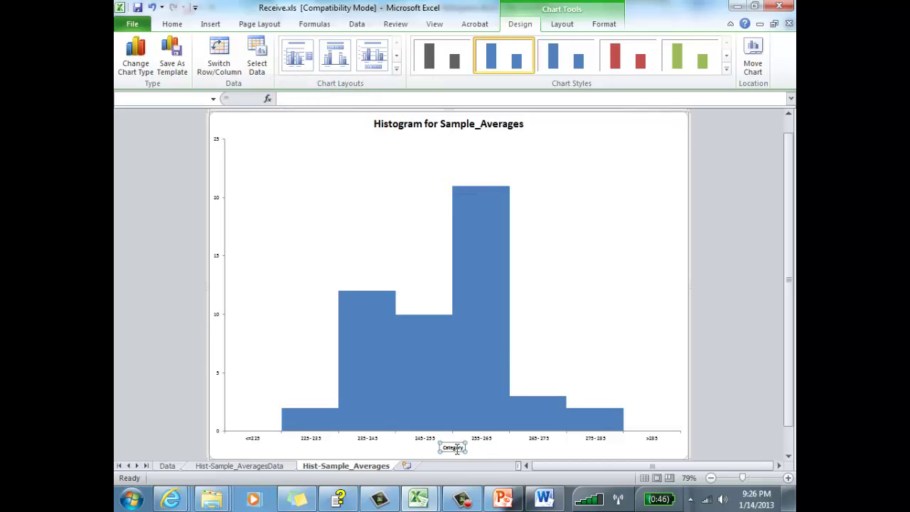
{"action": "right_click", "coordinate": [456, 453]}
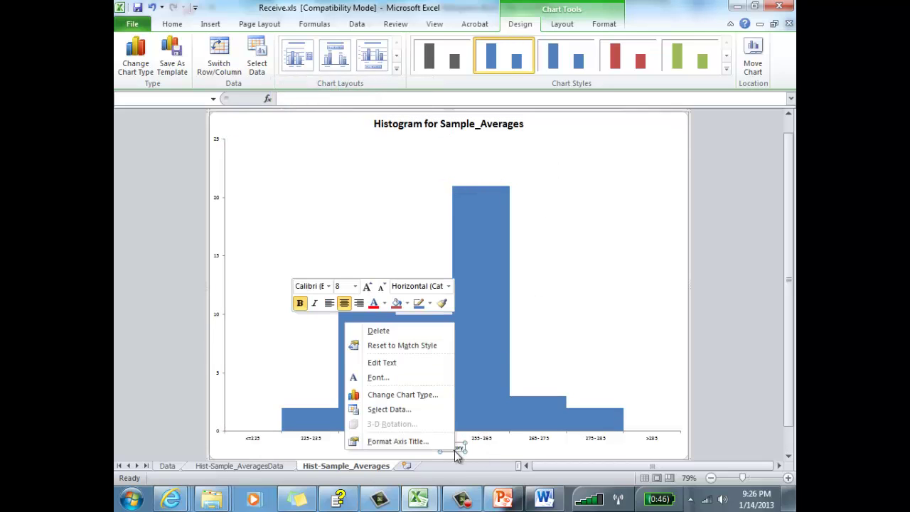
{"action": "left_click", "coordinate": [355, 287]}
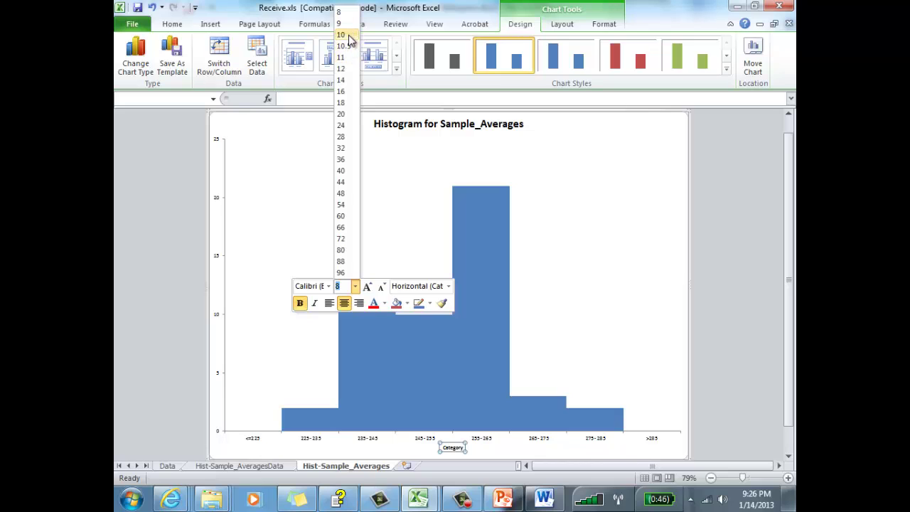
{"action": "left_click", "coordinate": [348, 66]}
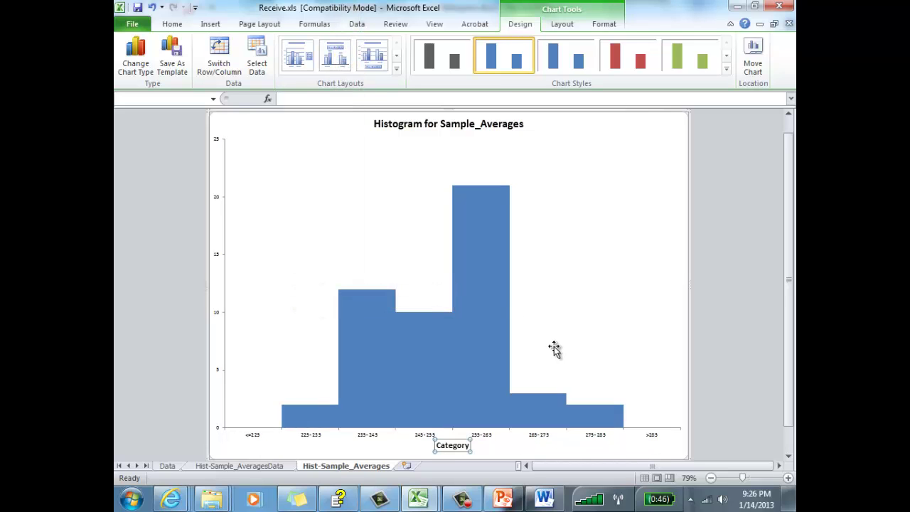
- Replace the horizontal axis title text with "Average Amounts owed ($)" and deselect the chart
{"action": "double_click", "coordinate": [467, 445]}
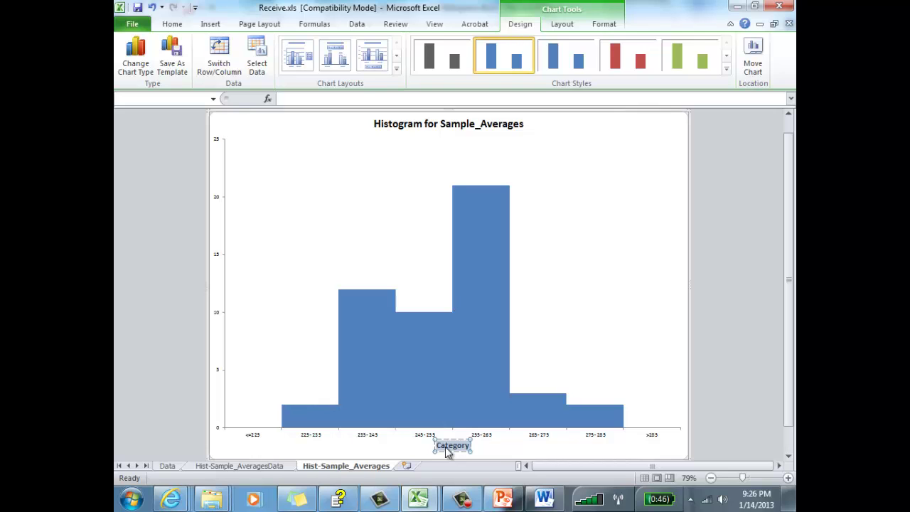
{"action": "type", "text": "Amounts"}
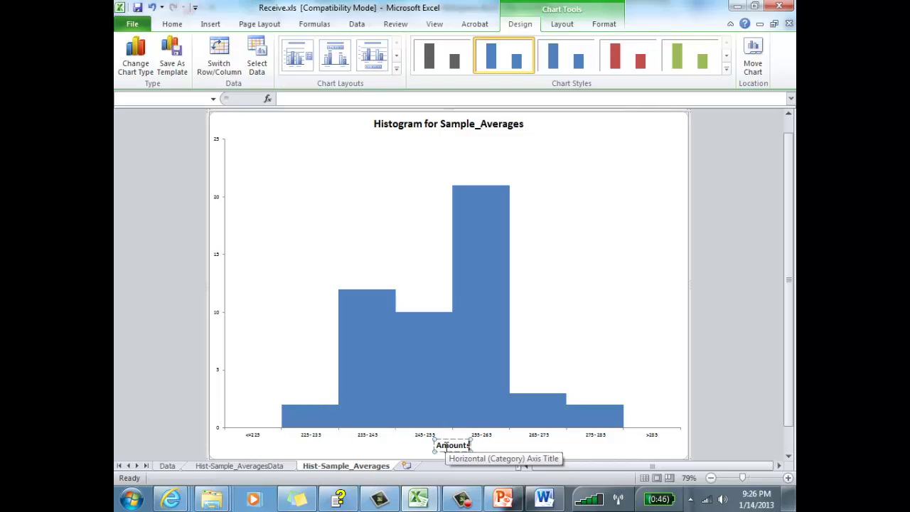
{"action": "type", "text": " owed (4"}
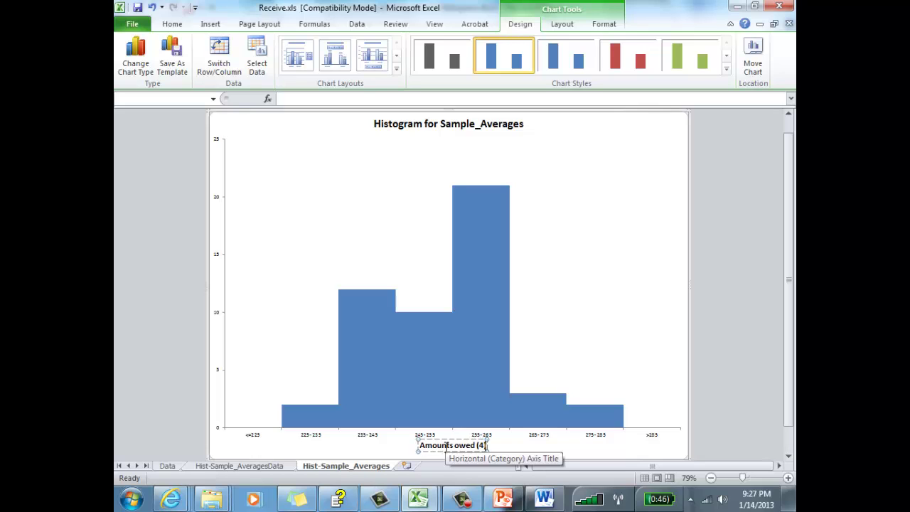
{"action": "key", "text": "BackSpace"}
{"action": "type", "text": "$"}
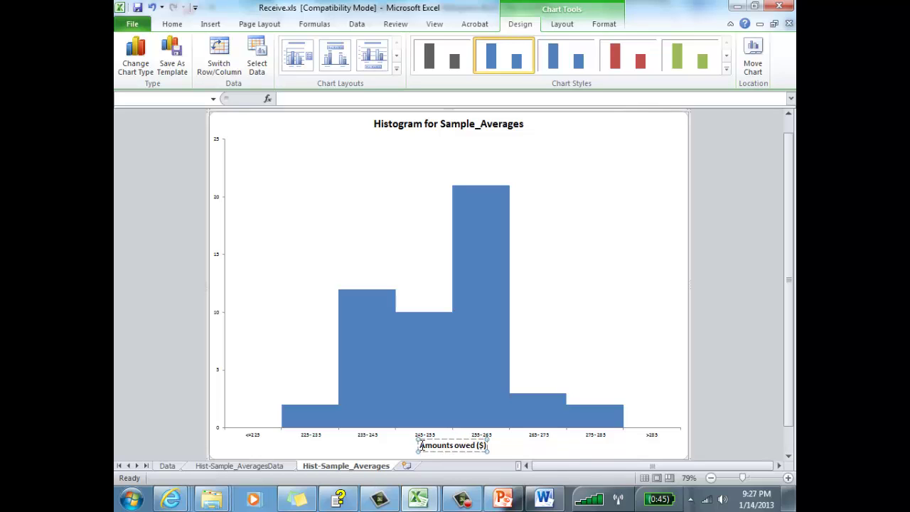
{"action": "type", "text": "Average"}
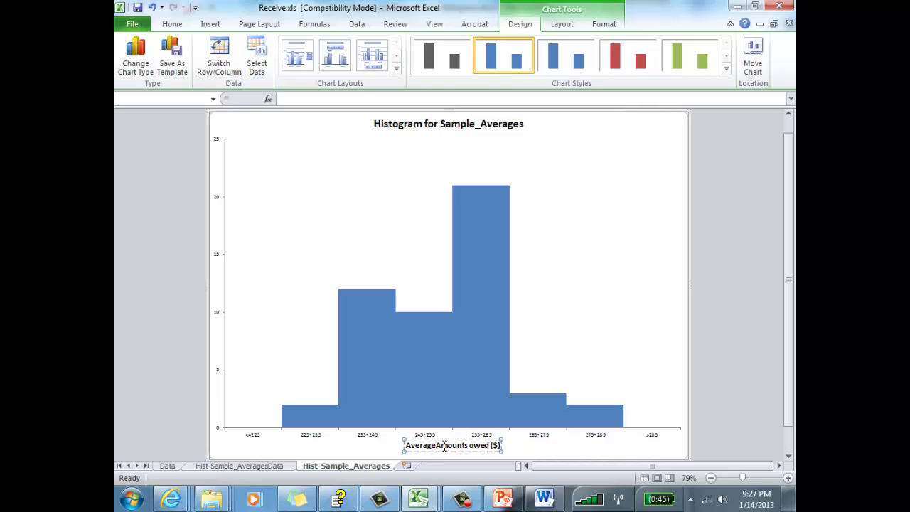
{"action": "left_click", "coordinate": [581, 337]}
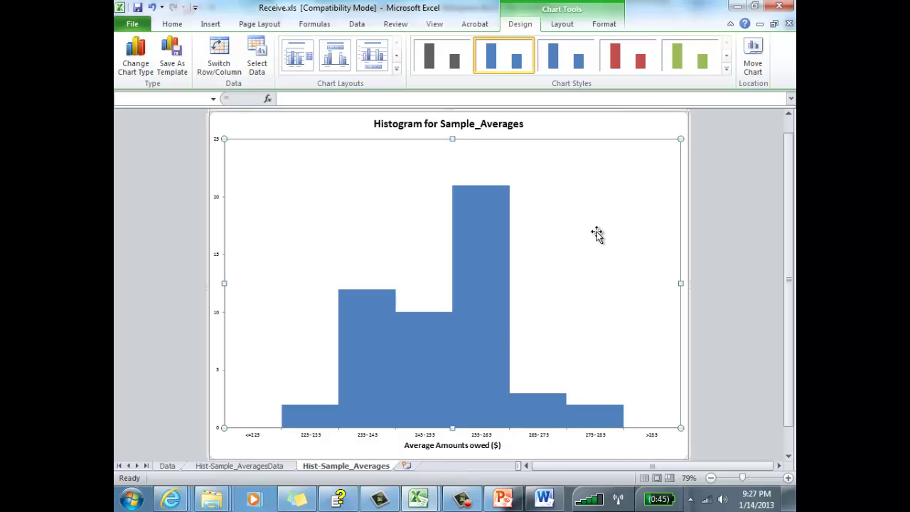
{"action": "left_click", "coordinate": [716, 171]}
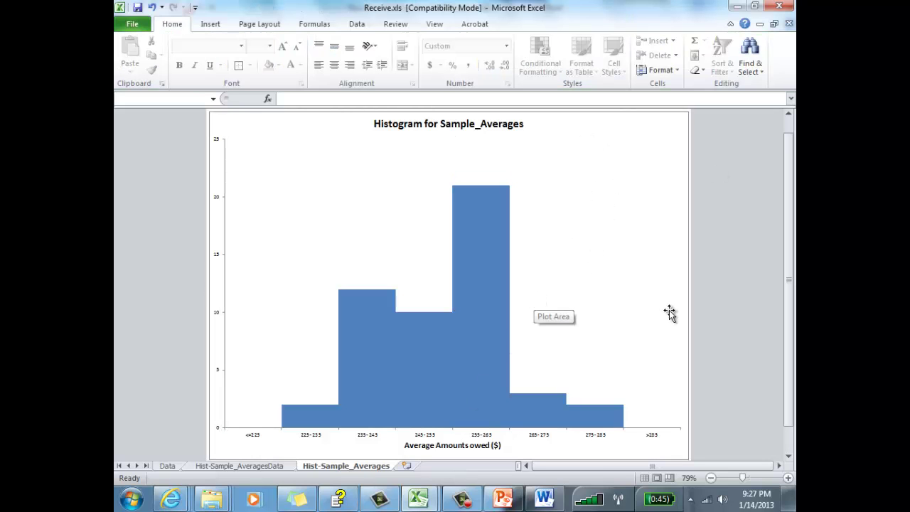